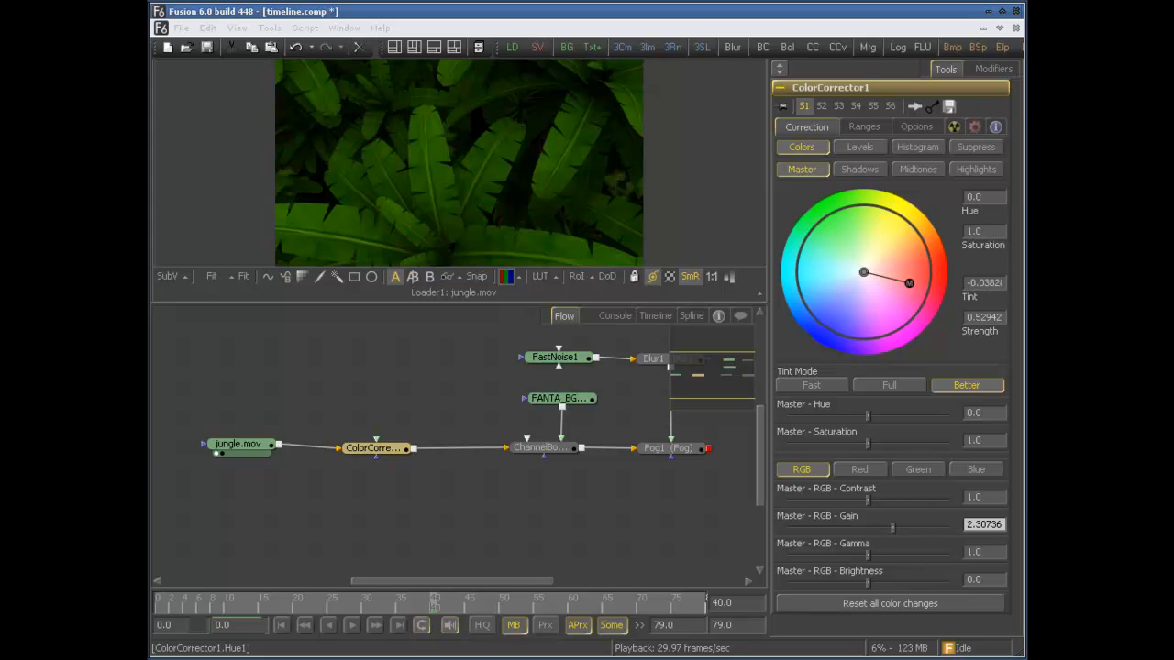
# - Show the FANTA_BG loader, ColorCorrector1 and jungle.mov in the viewer one after another to compare their images
pyautogui.moveTo(688, 503); pyautogui.dragTo(581, 447)
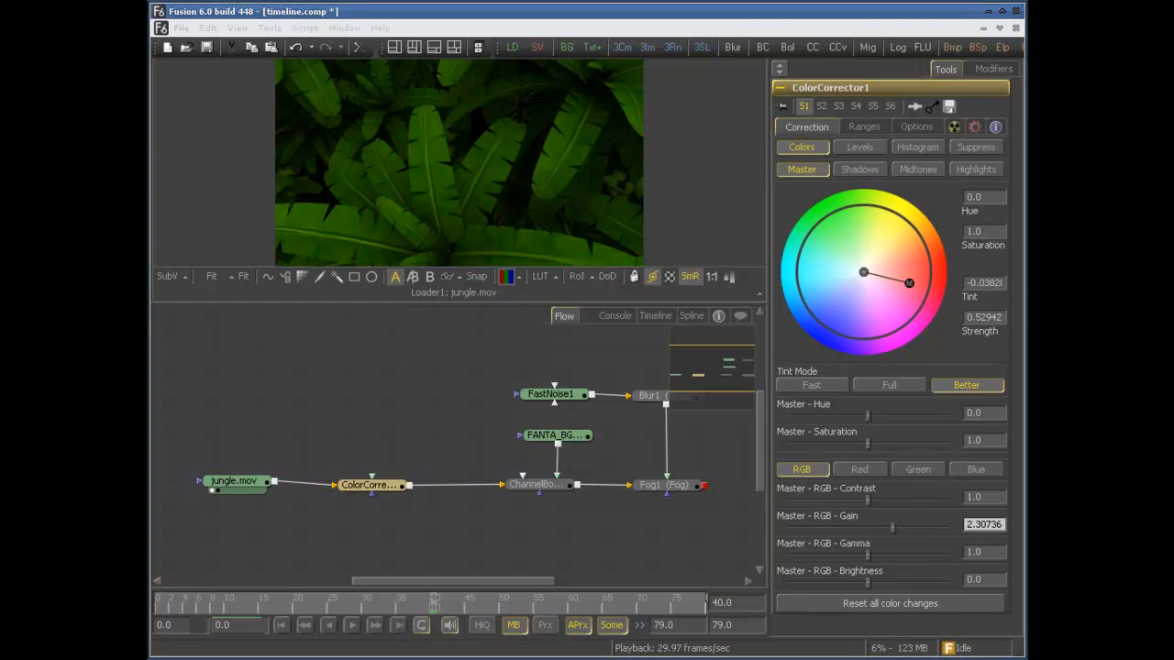
pyautogui.click(650, 371)
pyautogui.moveTo(561, 396); pyautogui.dragTo(529, 411)
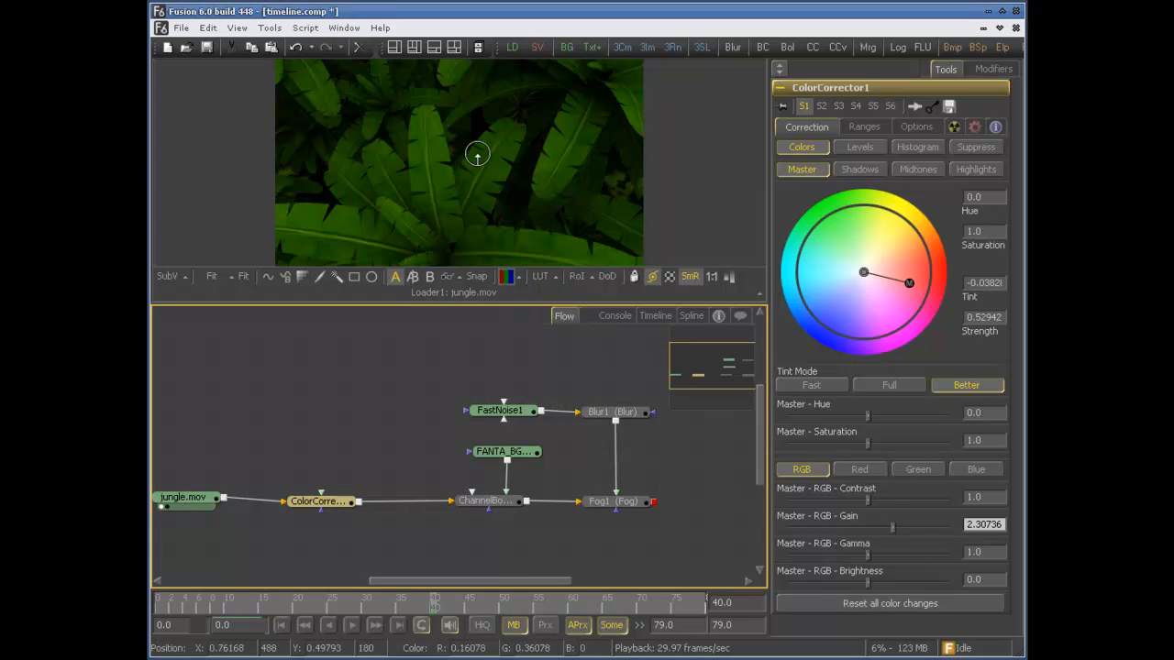
pyautogui.click(500, 410)
pyautogui.press('1')
pyautogui.moveTo(495, 454); pyautogui.dragTo(474, 181)
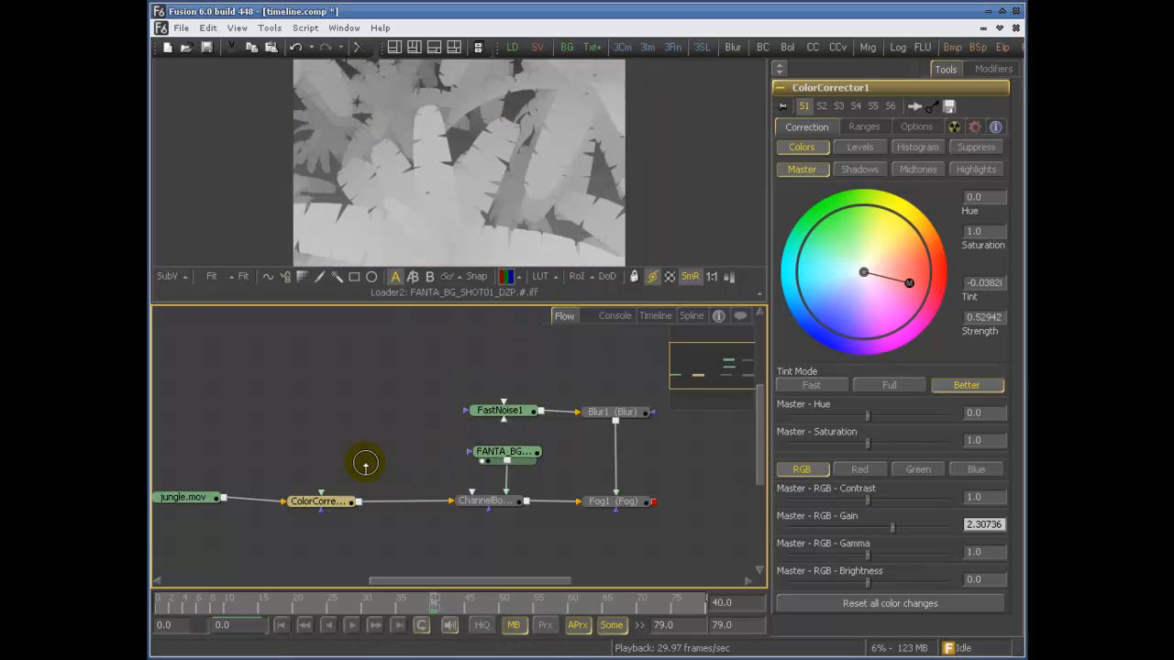
pyautogui.moveTo(327, 501); pyautogui.dragTo(474, 104)
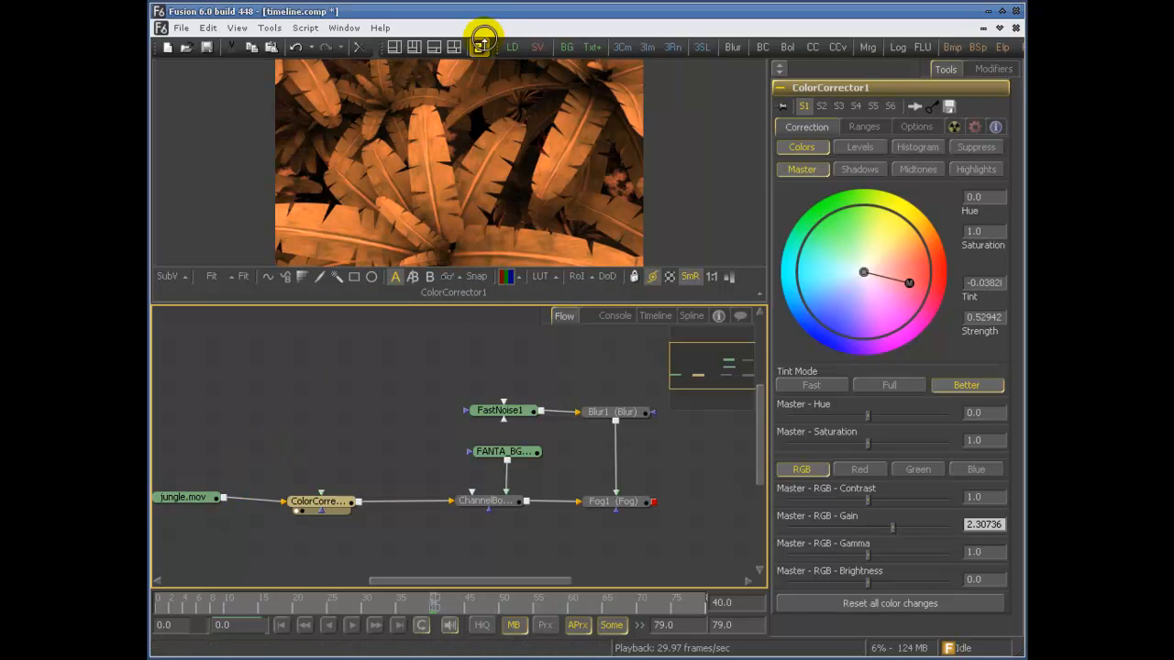
pyautogui.moveTo(202, 497); pyautogui.dragTo(519, 153)
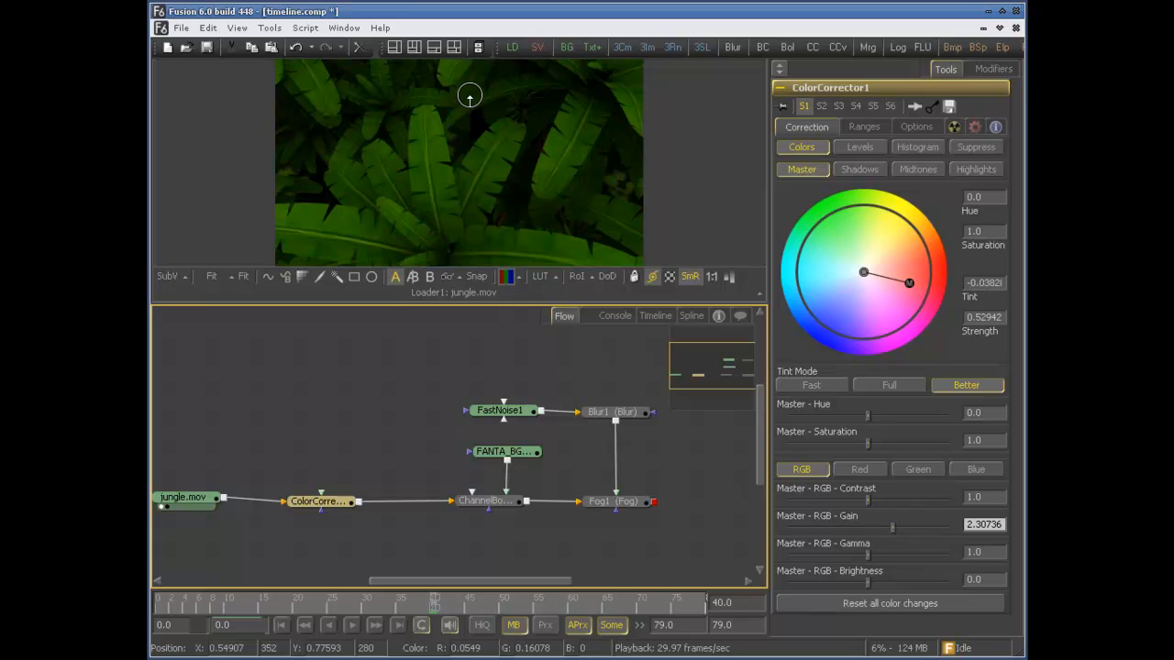
pyautogui.rightClick(320, 502)
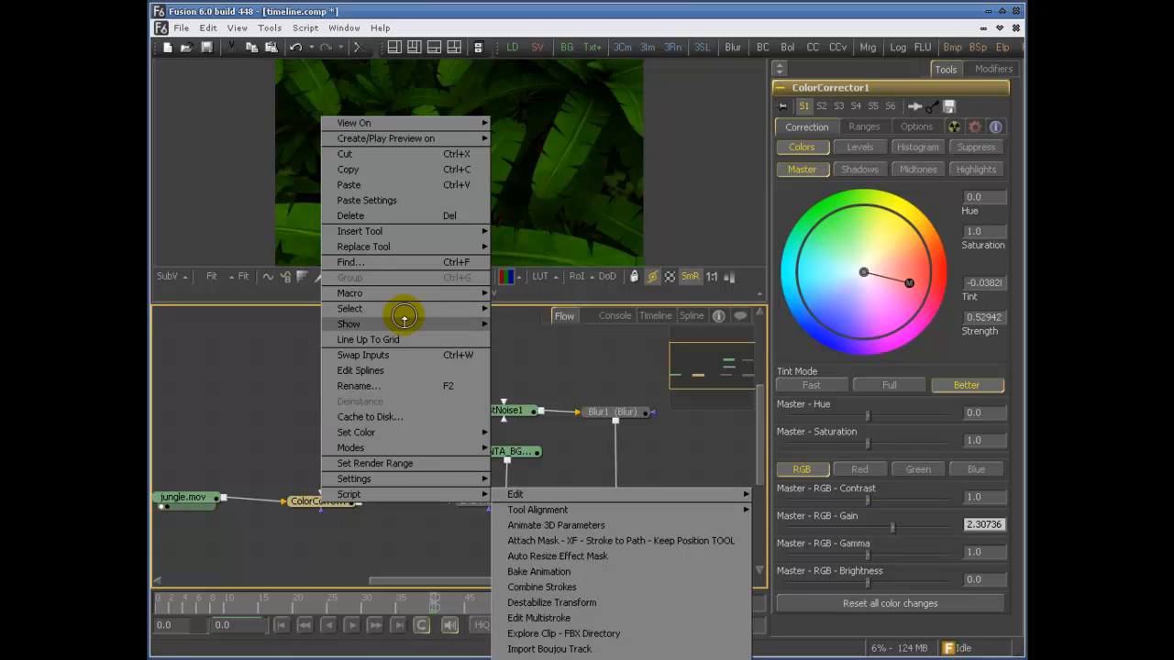
pyautogui.moveTo(402, 314)
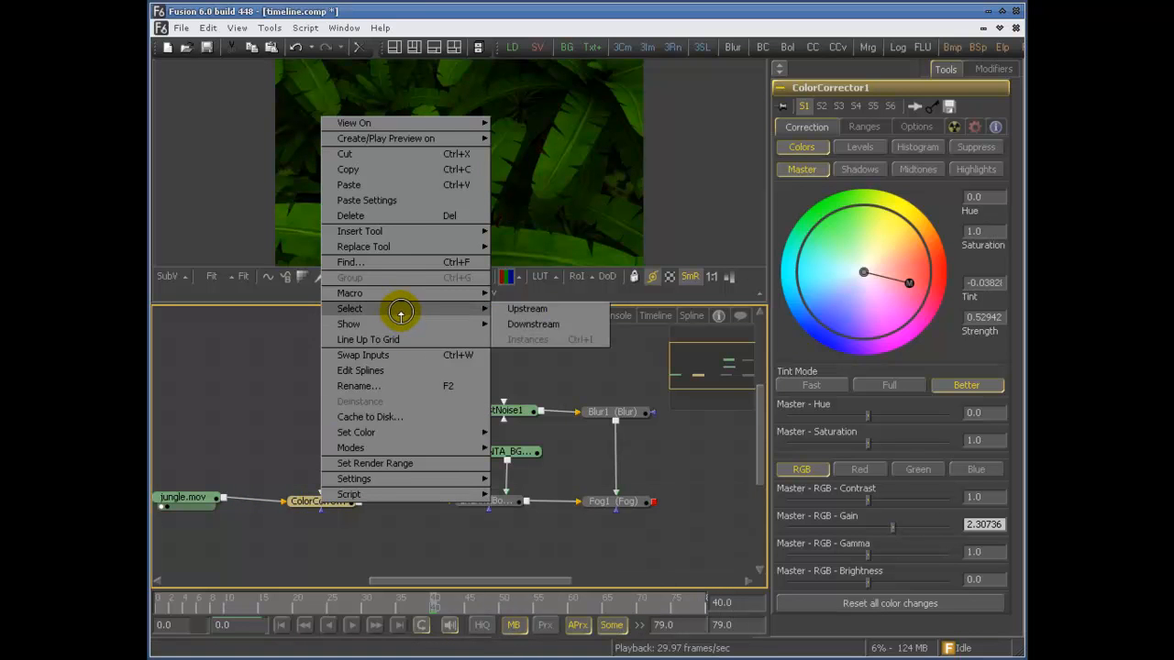
pyautogui.moveTo(405, 139)
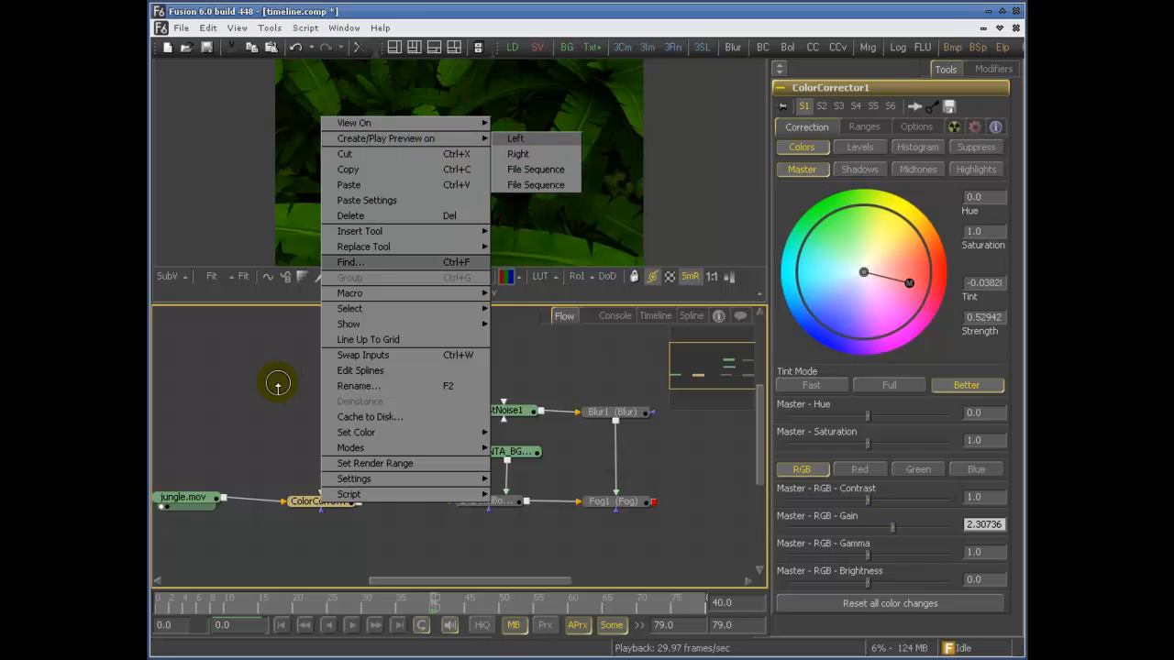
pyautogui.click(243, 411)
# - Render a full-size preview of ColorCorrector1 in the viewer for every frame from 0 to 79
pyautogui.click(317, 498)
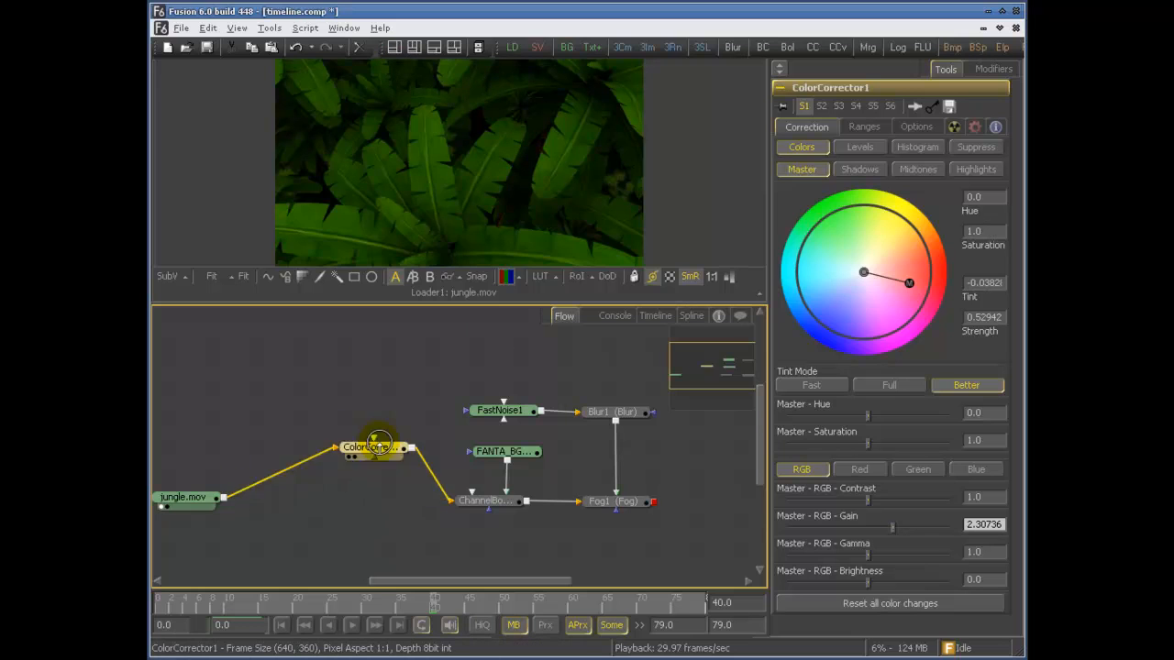
pyautogui.hotkey('ctrl', 'r')
pyautogui.moveTo(446, 200); pyautogui.dragTo(406, 179)
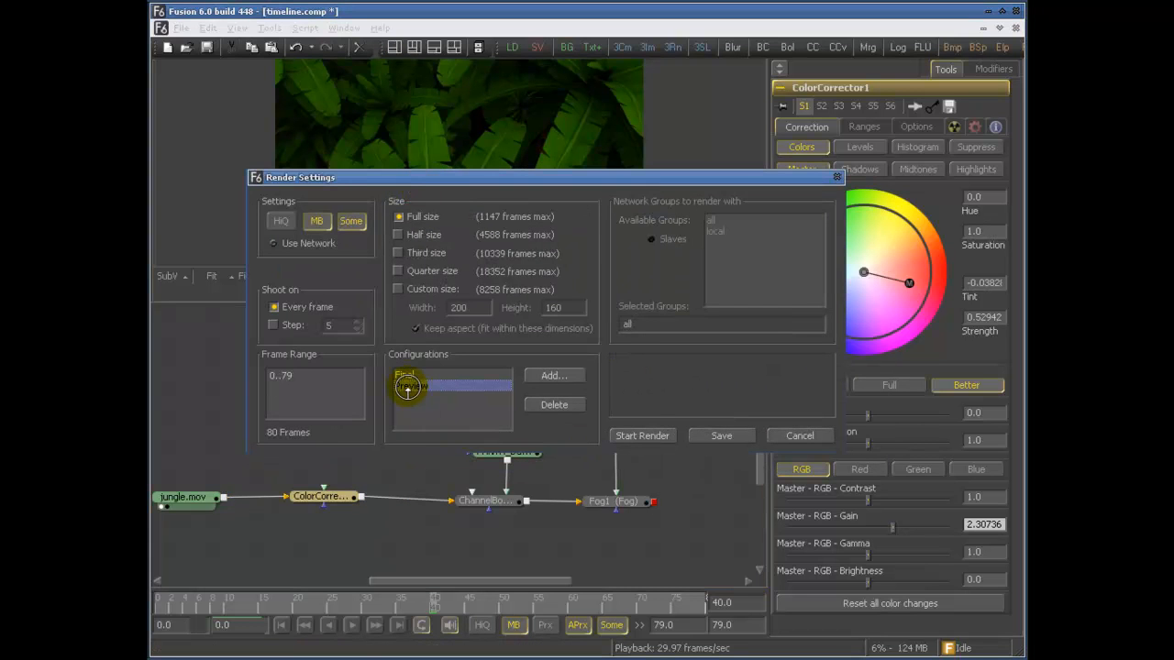
pyautogui.click(639, 437)
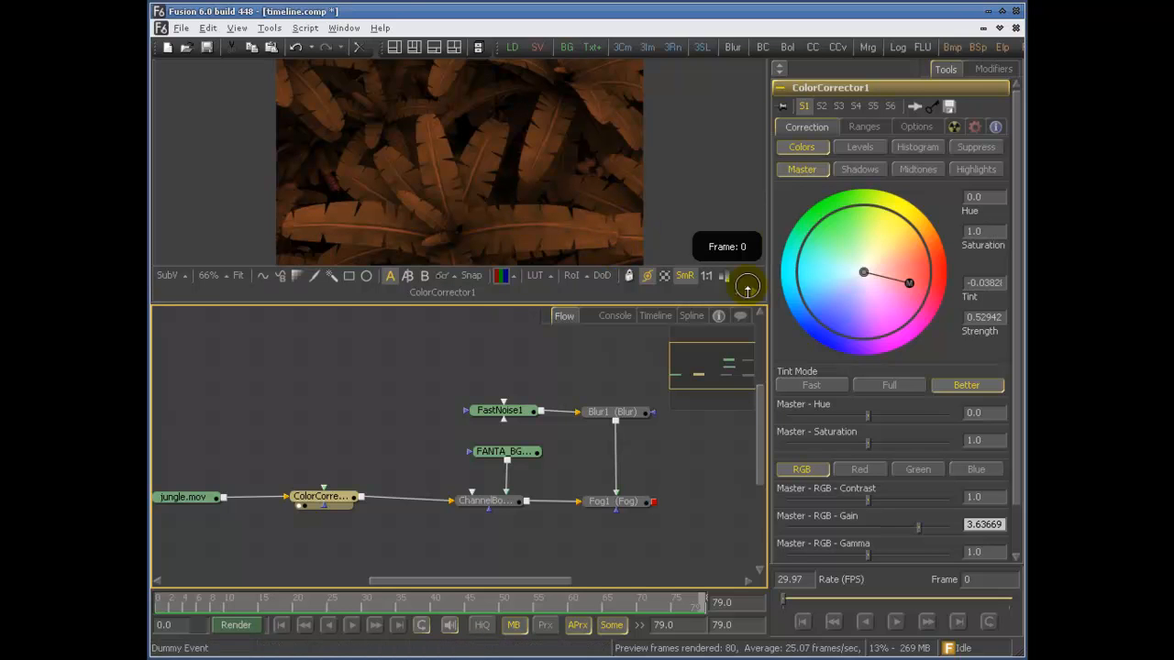
# - Play the rendered ColorCorrector1 preview with the preview playback controls and stop it partway
pyautogui.moveTo(688, 250); pyautogui.dragTo(741, 239)
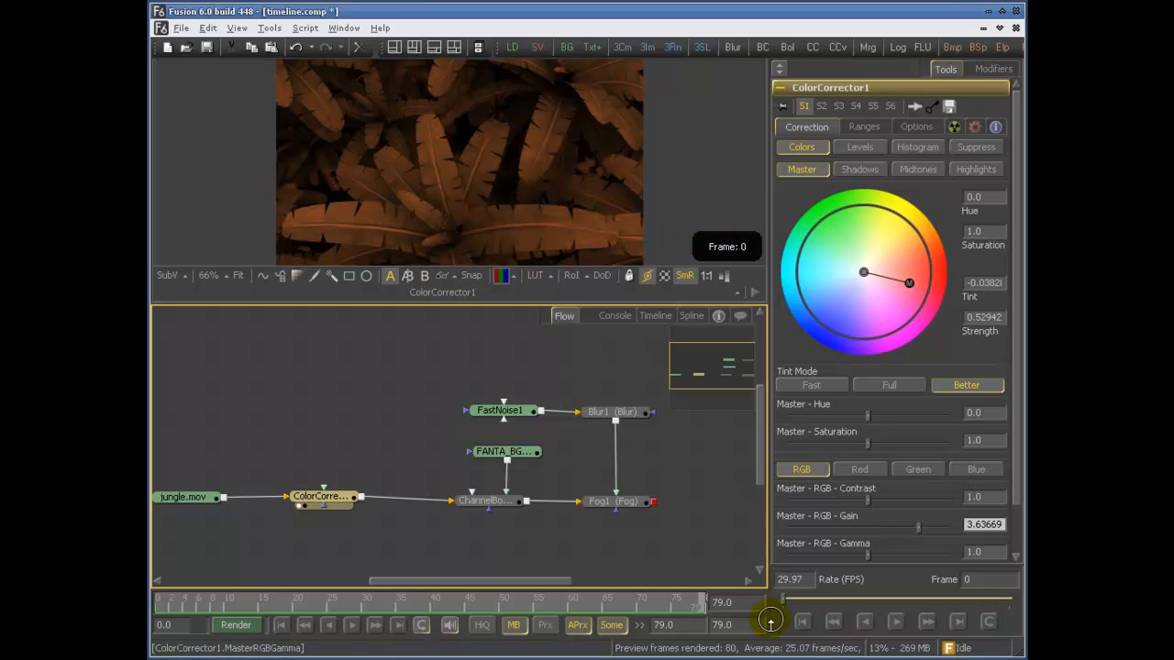
pyautogui.click(896, 626)
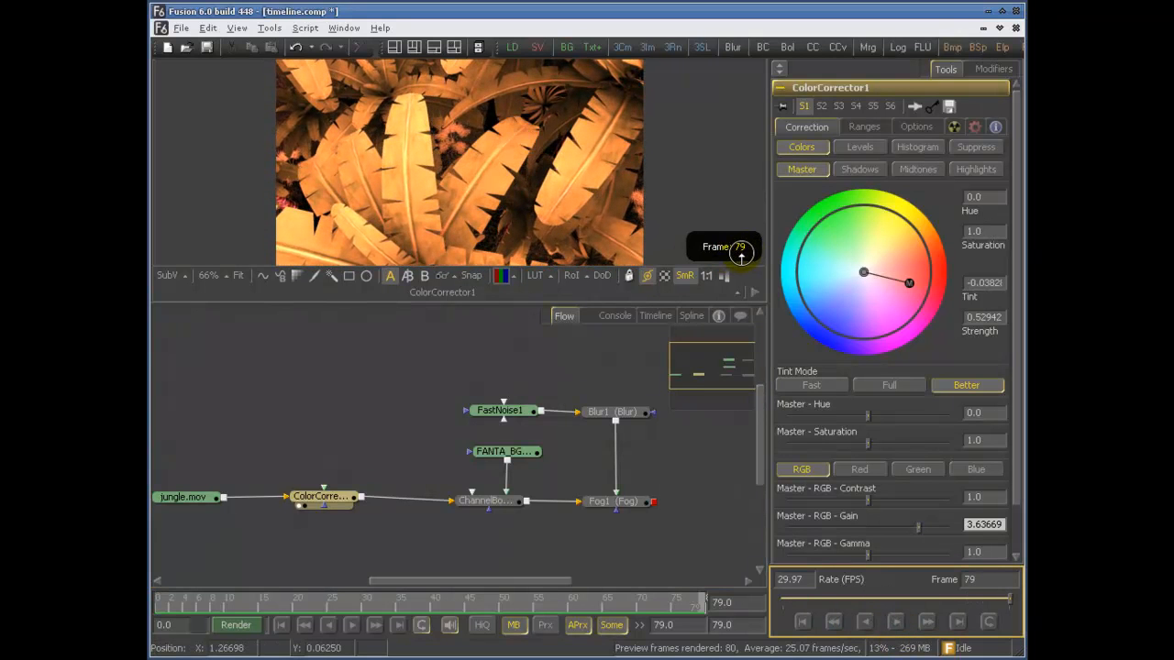
pyautogui.click(887, 627)
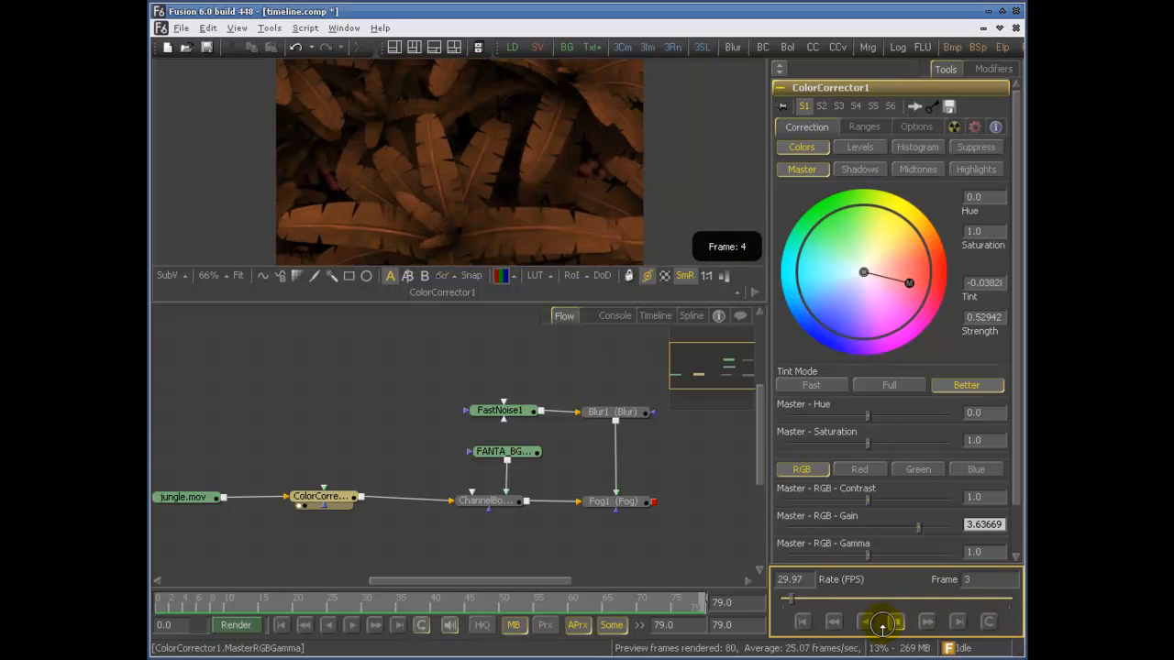
pyautogui.click(895, 622)
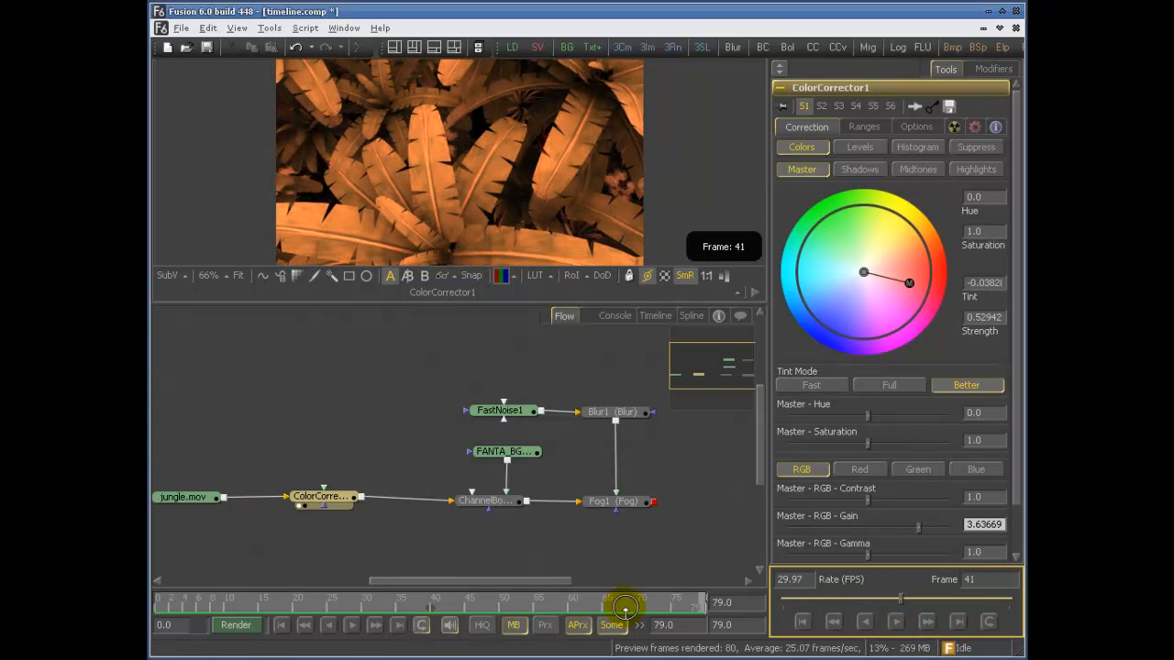
pyautogui.click(204, 498)
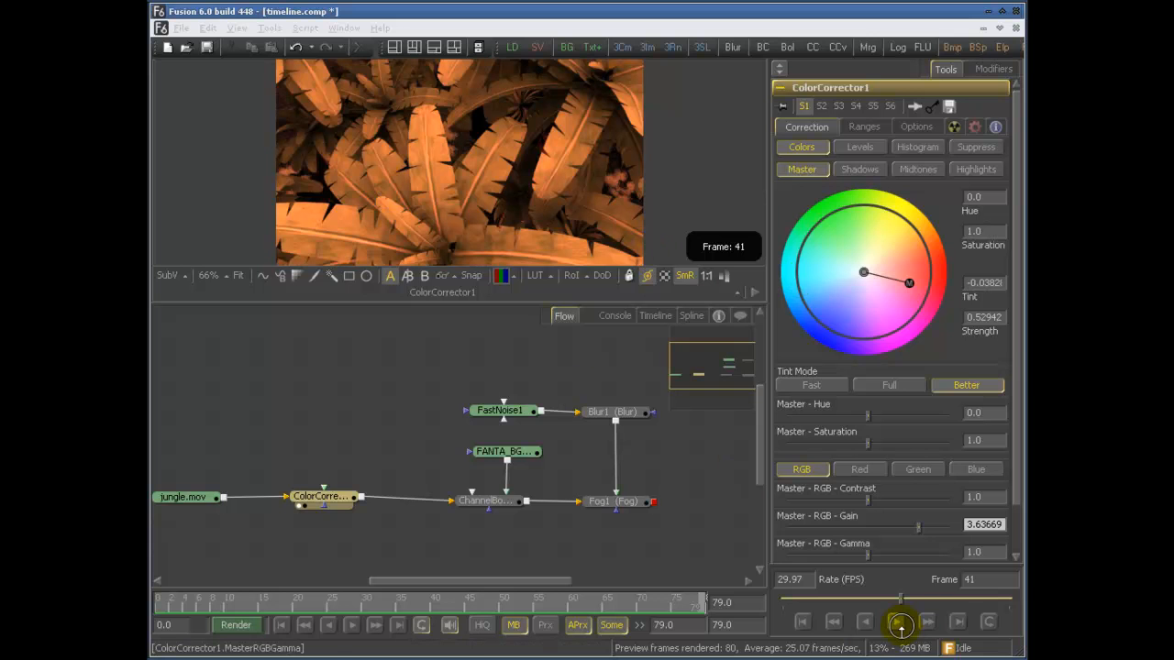
# - Make the viewer active and repeatedly start and pause the preview playback from there
pyautogui.click(452, 134)
pyautogui.press('space')
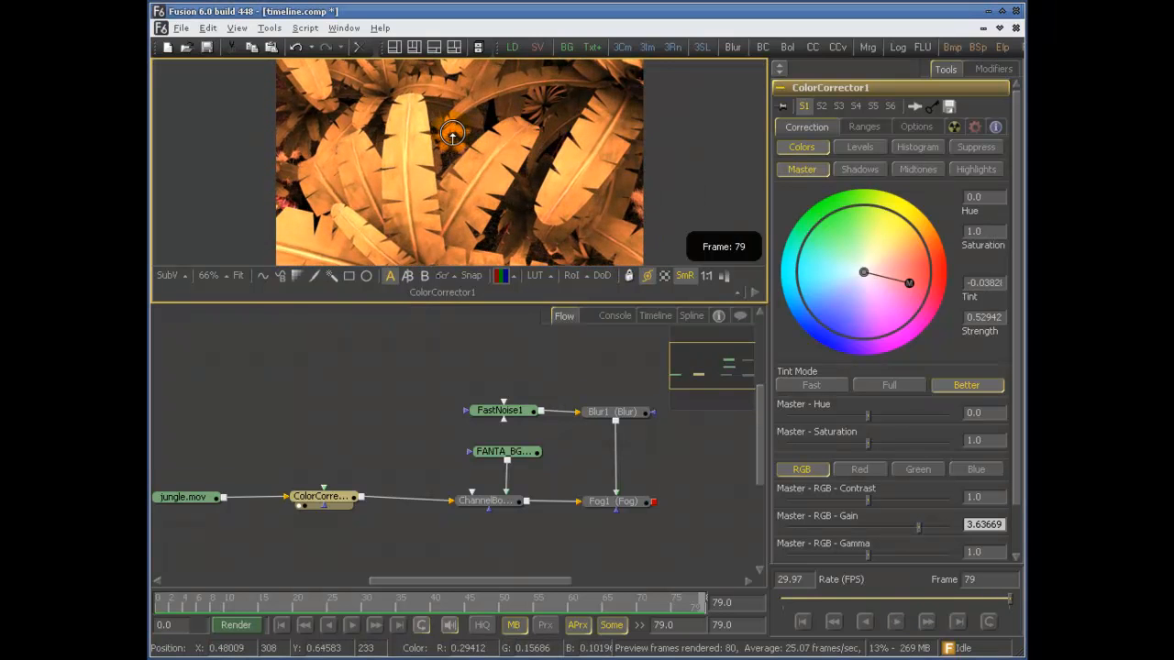
pyautogui.press('space')
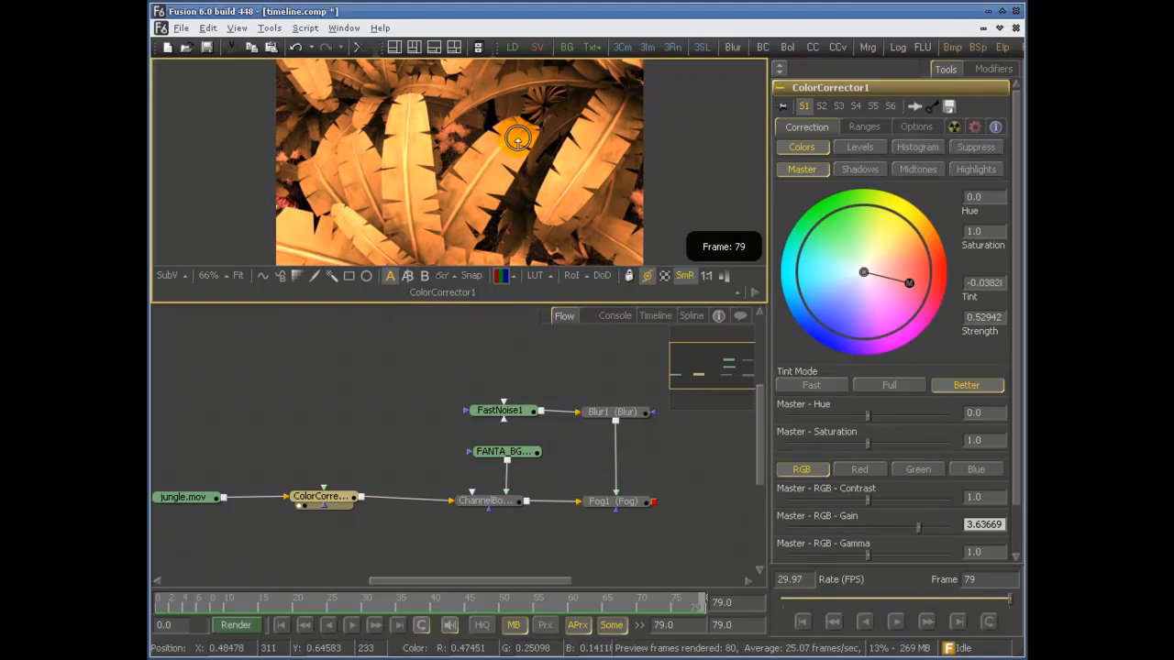
pyautogui.press('space')
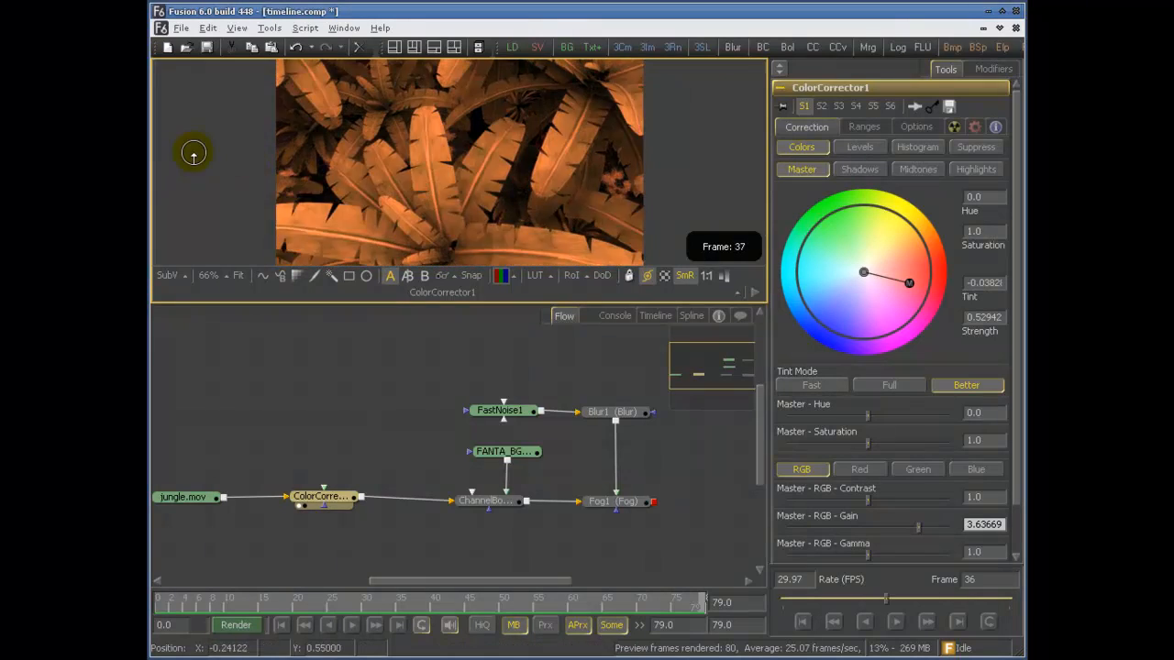
pyautogui.press('space')
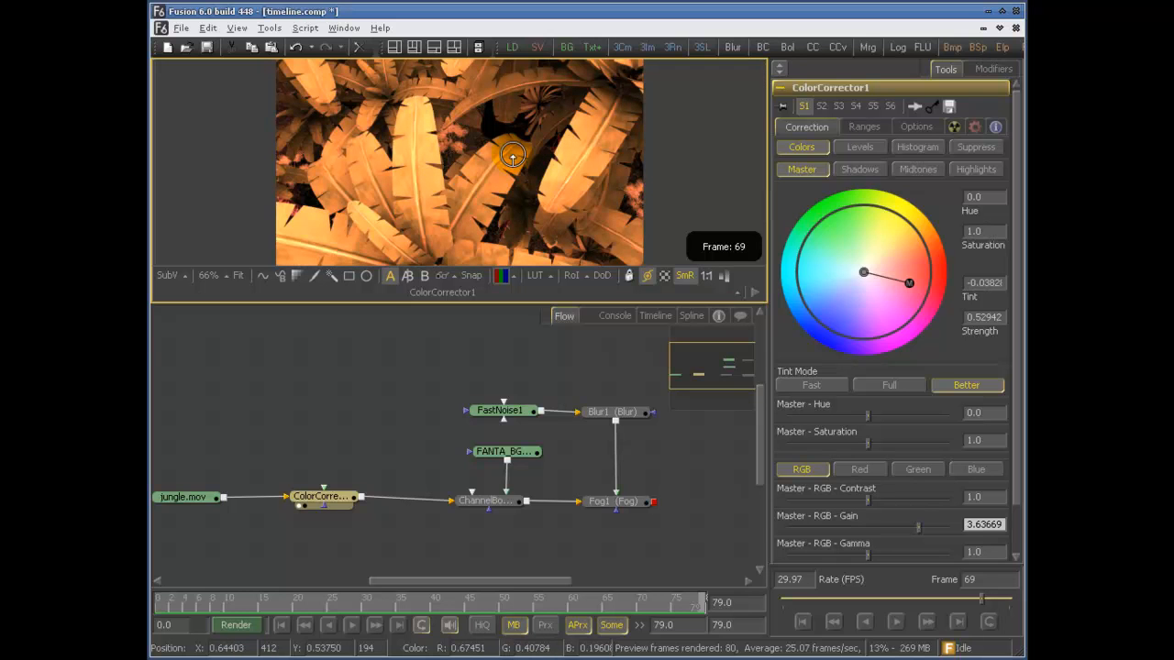
pyautogui.press('space')
pyautogui.press('space')
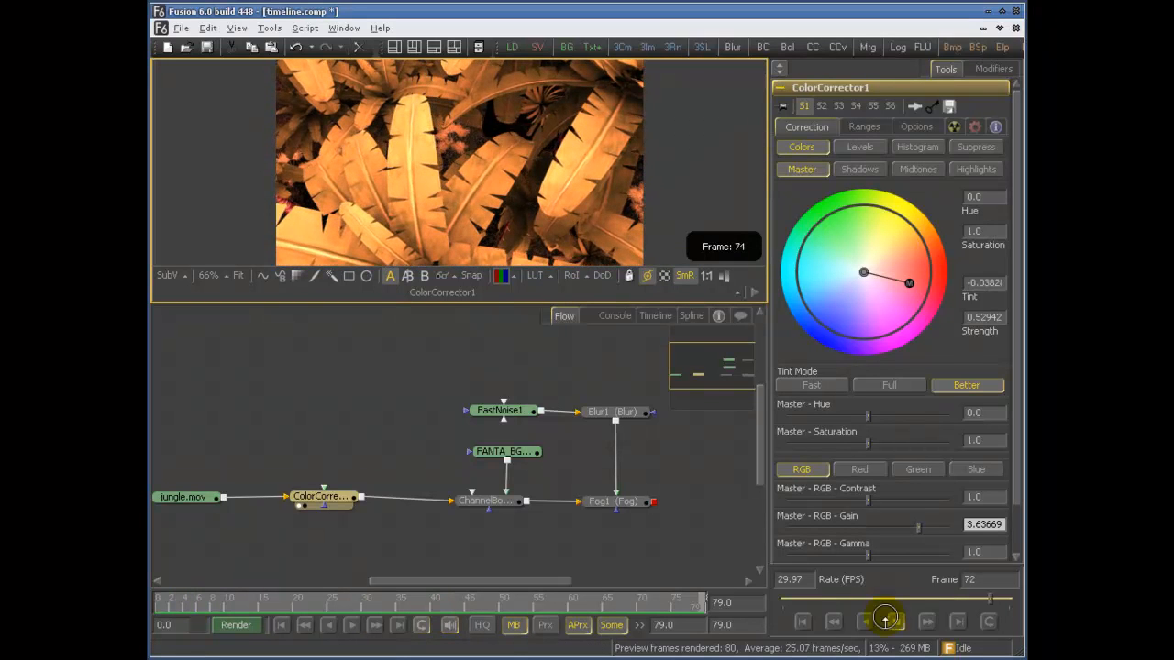
# - Play the preview again and jump back and forth between its first and last frames in the viewer
pyautogui.click(988, 624)
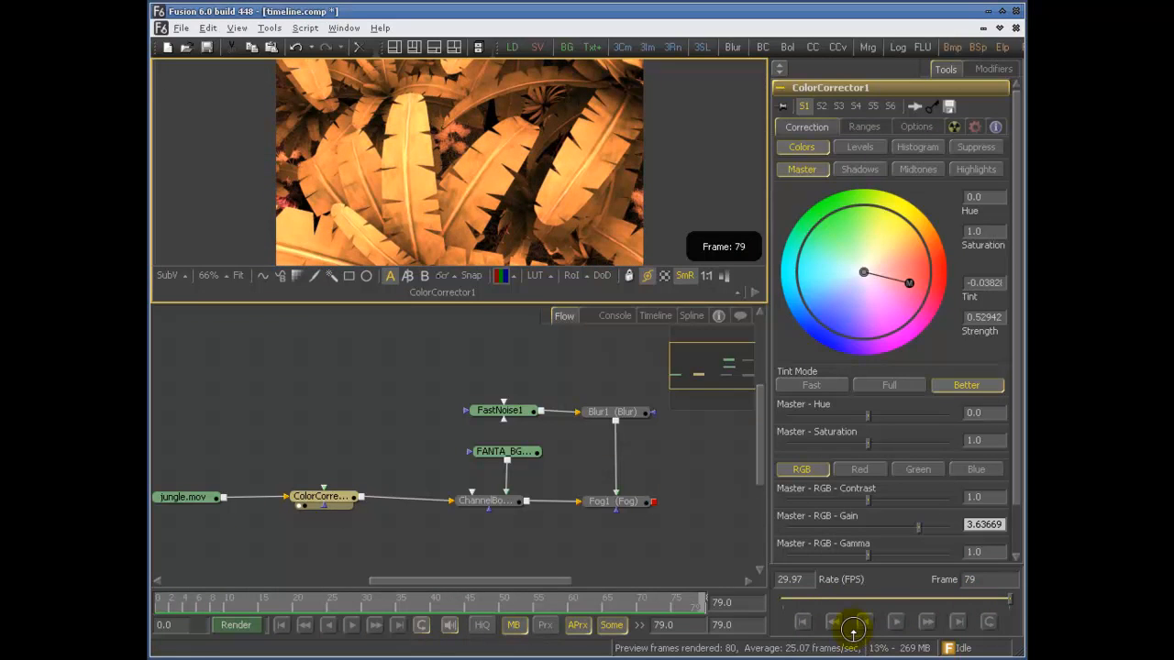
pyautogui.click(891, 623)
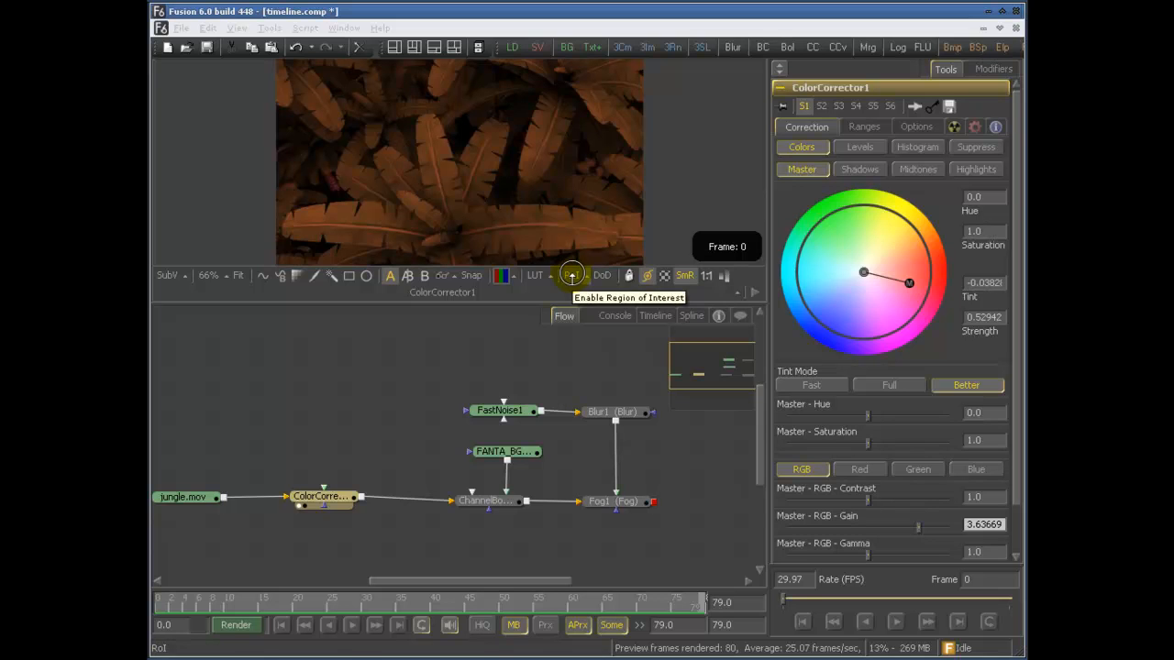
pyautogui.click(401, 175)
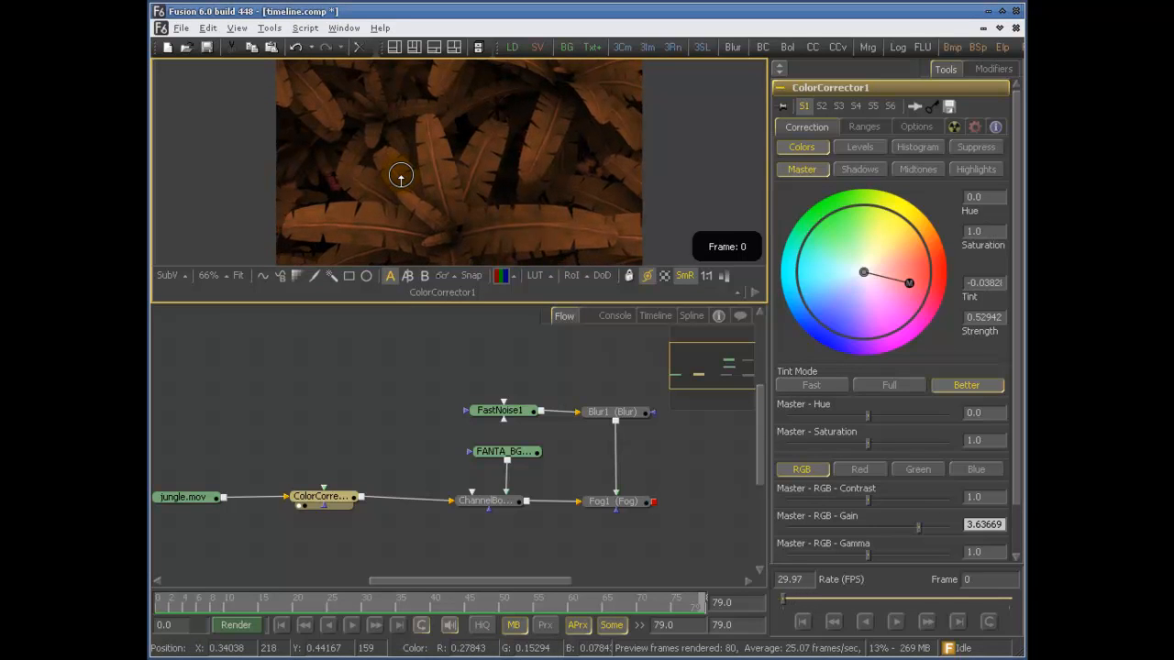
pyautogui.click(400, 175)
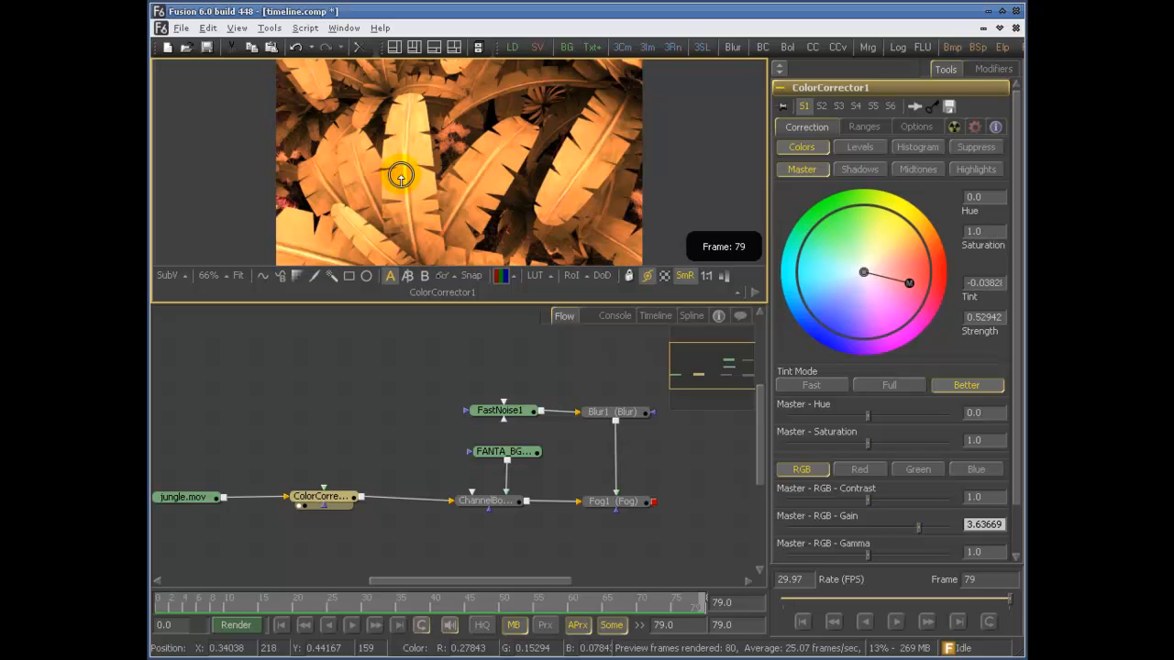
pyautogui.press('Right')
pyautogui.press('Left')
pyautogui.press('Right')
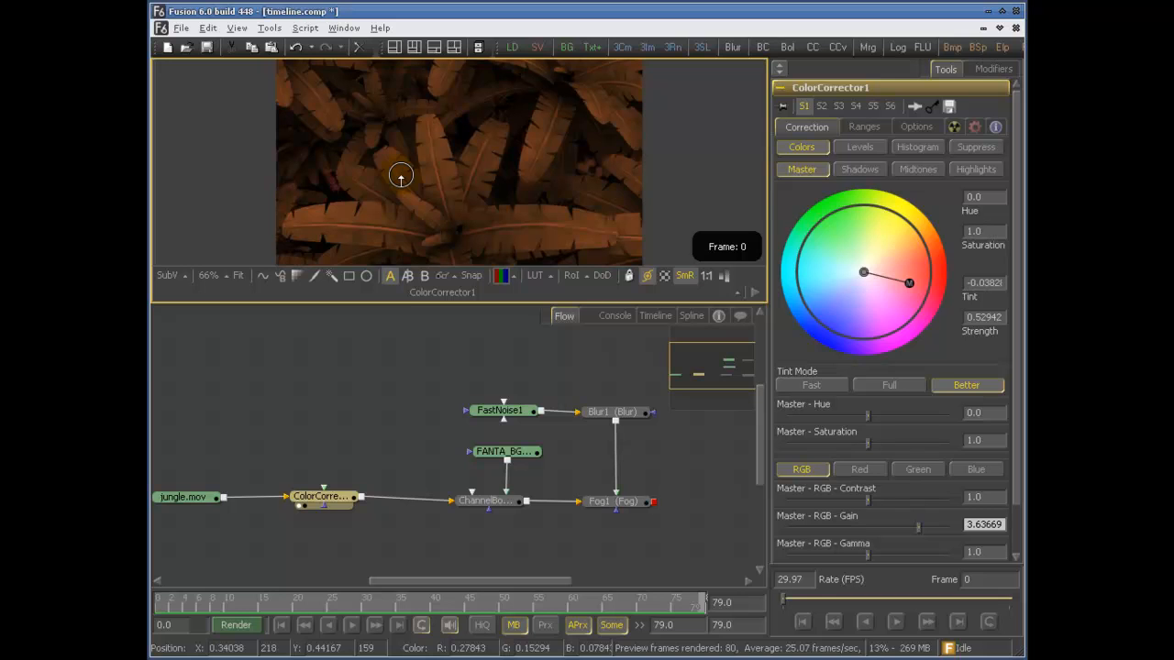
# - Try to show FastNoise1, Blur1, Fog1 and ColorCorrector1 in the viewer while the preview is still loaded
pyautogui.moveTo(500, 412); pyautogui.dragTo(498, 210)
pyautogui.moveTo(604, 431); pyautogui.dragTo(503, 196)
pyautogui.moveTo(597, 490); pyautogui.dragTo(471, 132)
pyautogui.click(498, 502)
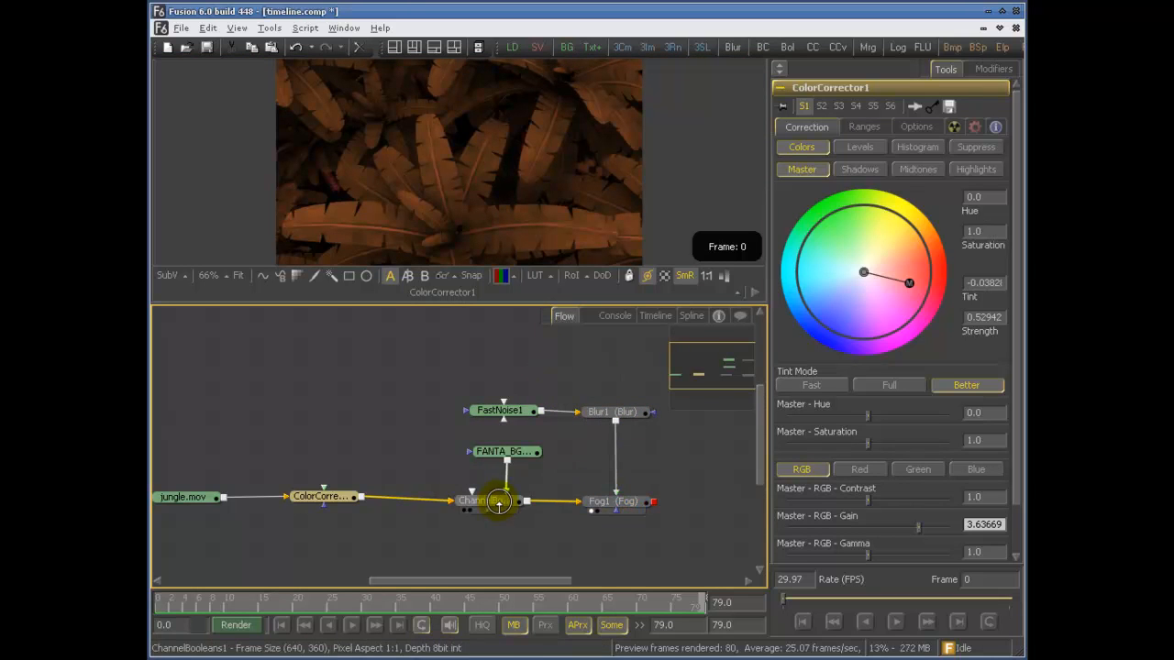
pyautogui.moveTo(320, 496); pyautogui.dragTo(479, 128)
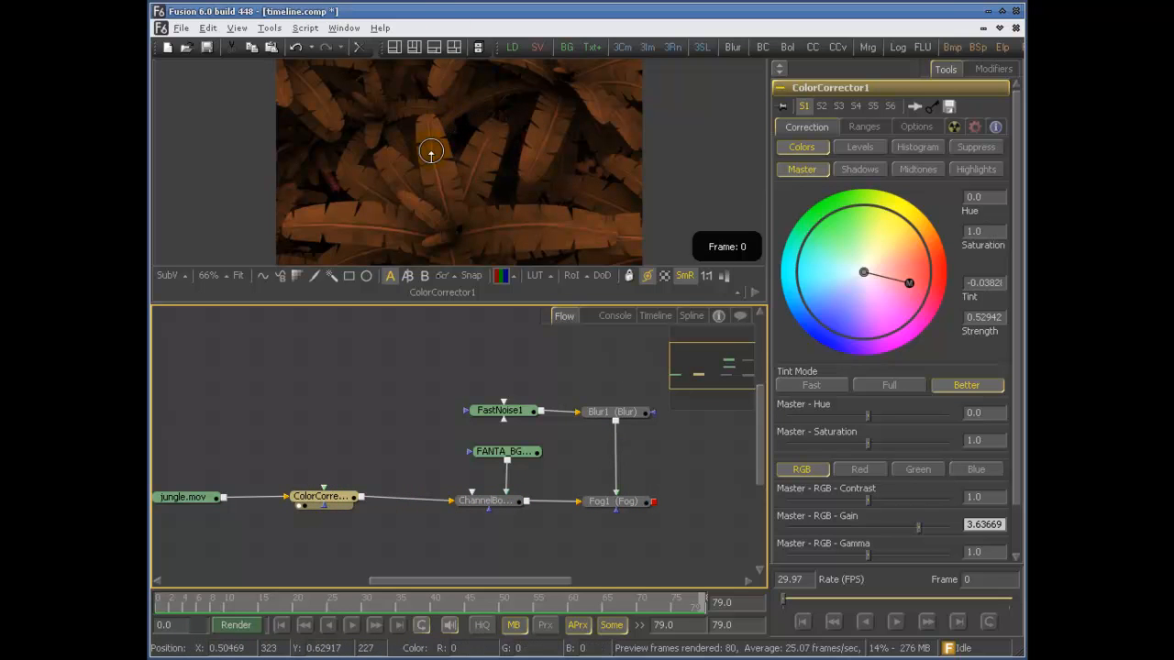
# - Remove the preview from the viewer and display ChannelBooleans1, FastNoise1 and finally jungle.mov in it
pyautogui.rightClick(413, 95)
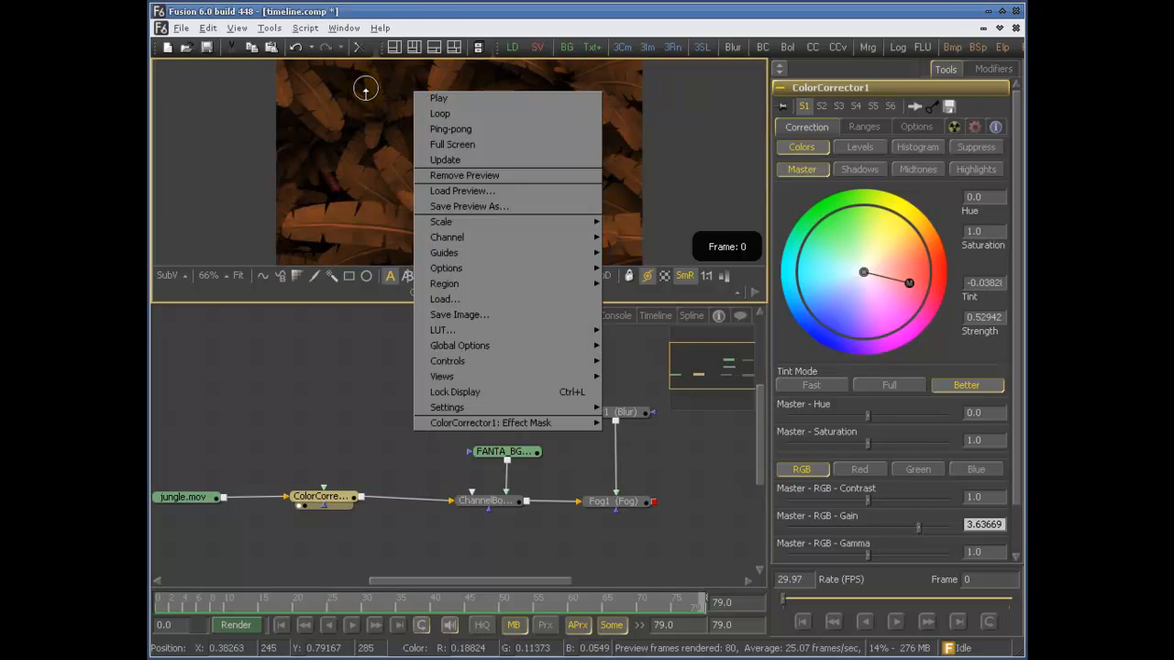
pyautogui.click(486, 180)
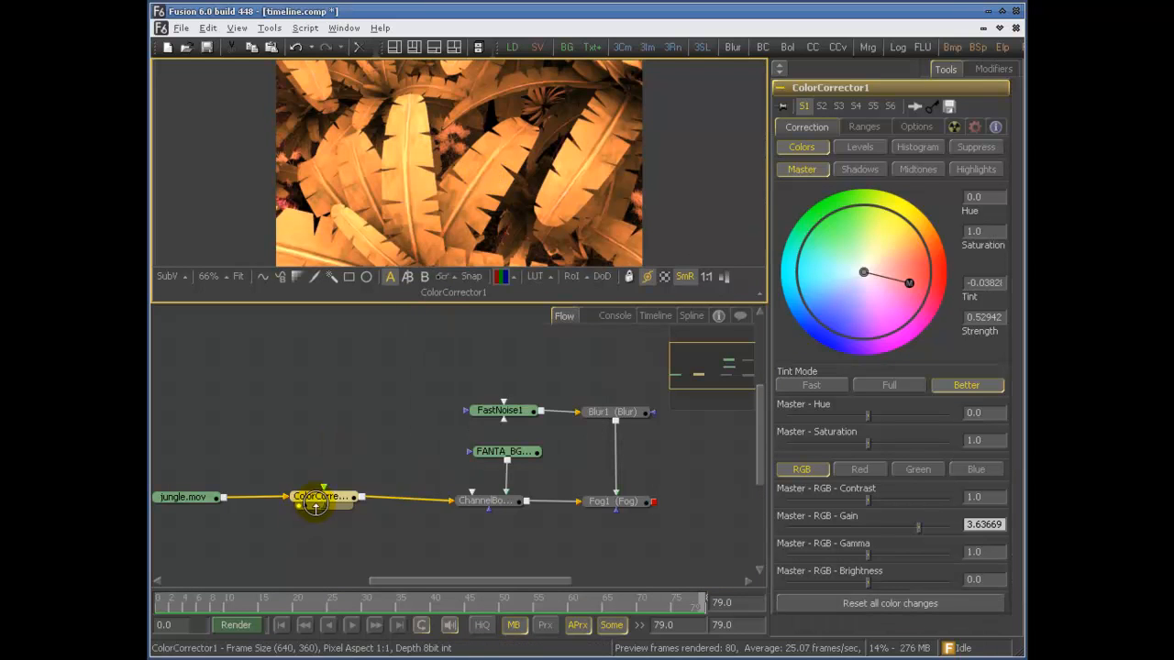
pyautogui.moveTo(466, 498); pyautogui.dragTo(441, 197)
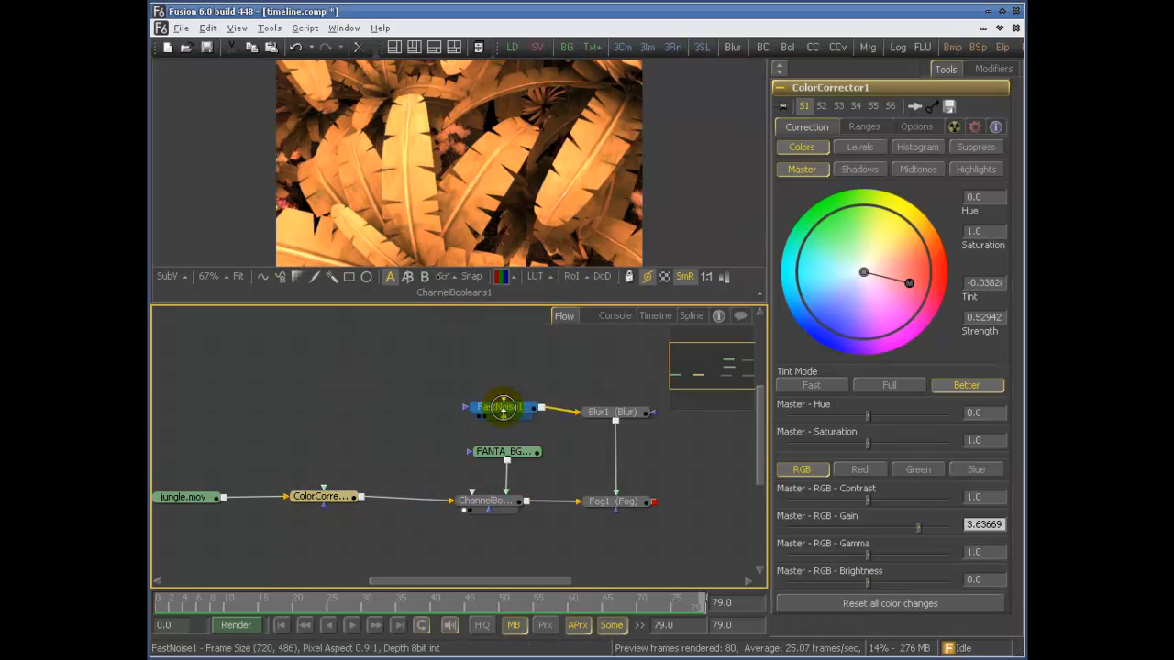
pyautogui.moveTo(501, 412); pyautogui.dragTo(484, 201)
pyautogui.moveTo(190, 498); pyautogui.dragTo(427, 178)
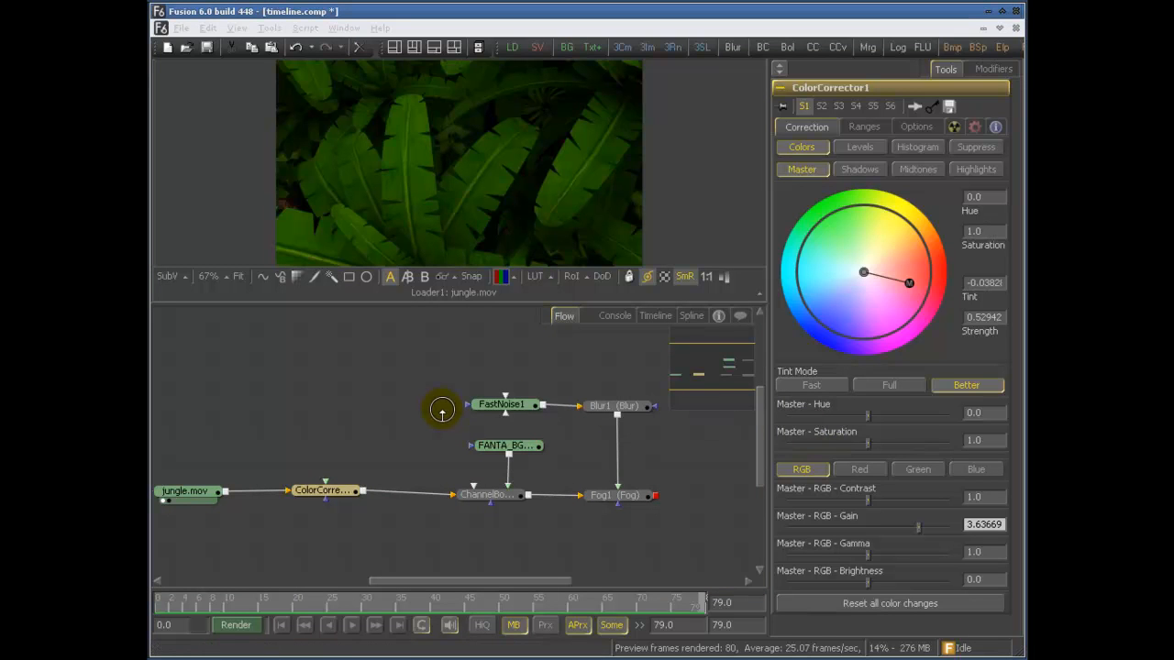
# - Clear the node selection in the flow and select the FastNoise1 node to open its noise controls
pyautogui.moveTo(488, 350); pyautogui.dragTo(516, 351)
pyautogui.moveTo(441, 349); pyautogui.dragTo(552, 349)
pyautogui.moveTo(495, 378); pyautogui.dragTo(573, 363)
pyautogui.moveTo(445, 478); pyautogui.dragTo(303, 403)
pyautogui.click(534, 490)
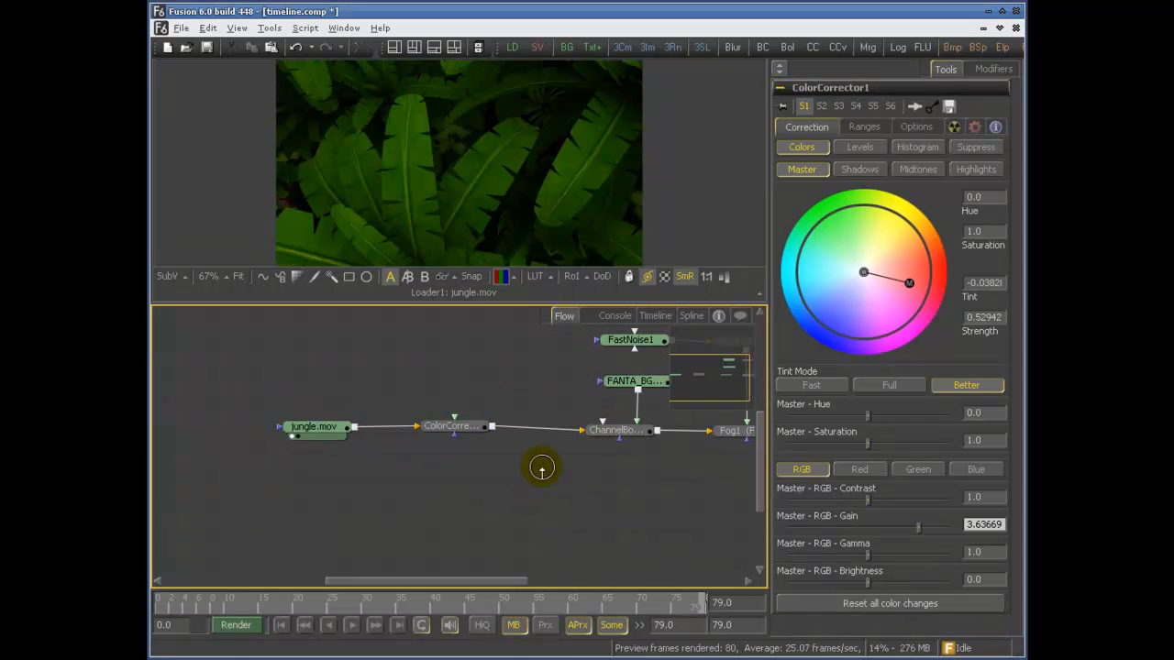
pyautogui.moveTo(450, 385); pyautogui.dragTo(370, 424)
pyautogui.moveTo(555, 379); pyautogui.dragTo(416, 372)
pyautogui.click(437, 374)
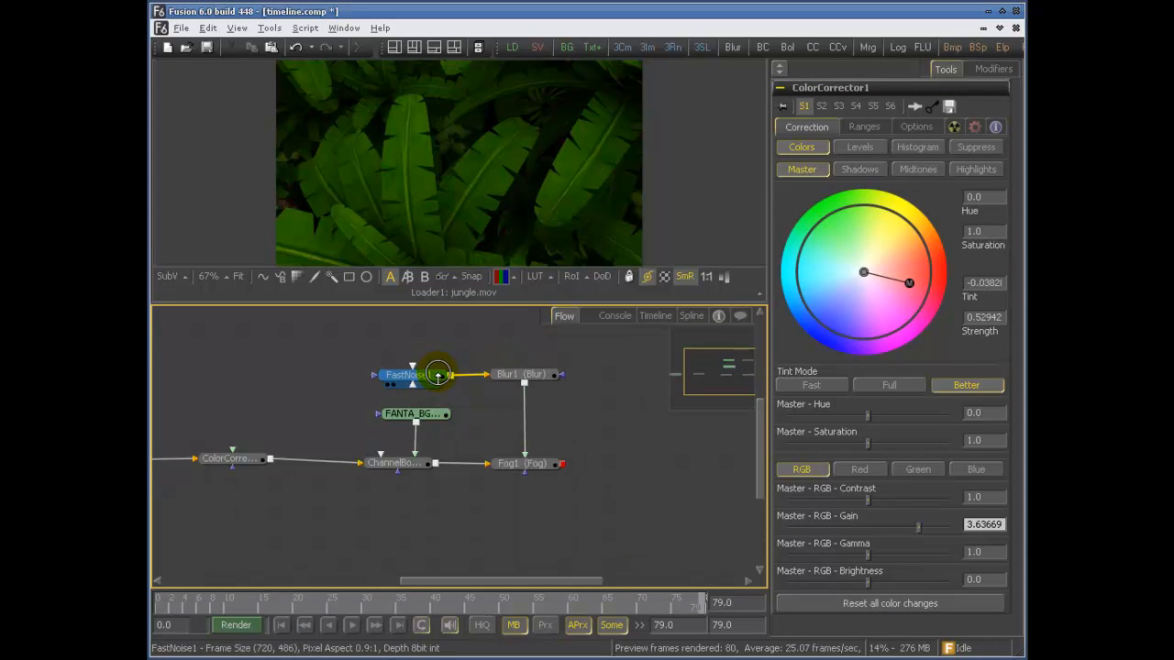
pyautogui.moveTo(361, 407); pyautogui.dragTo(515, 381)
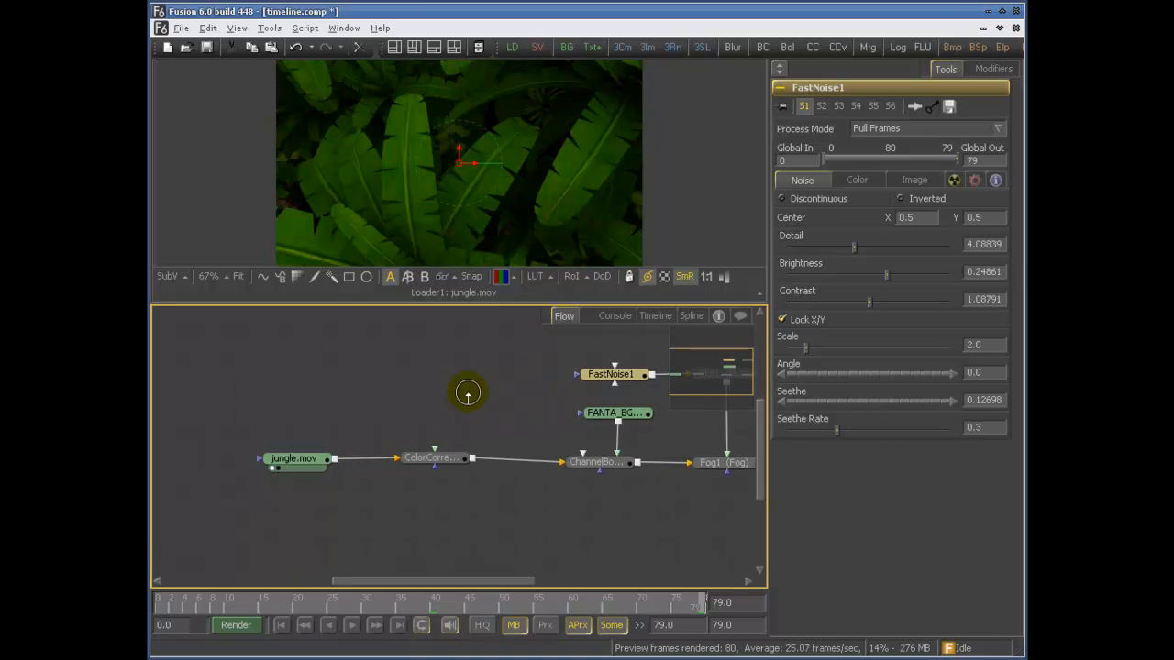
# - Group the jungle.mov and ColorCorrector1 nodes and reposition the collapsed group in the flow
pyautogui.click(597, 490)
pyautogui.moveTo(441, 508); pyautogui.dragTo(314, 479)
pyautogui.moveTo(231, 388); pyautogui.dragTo(500, 456)
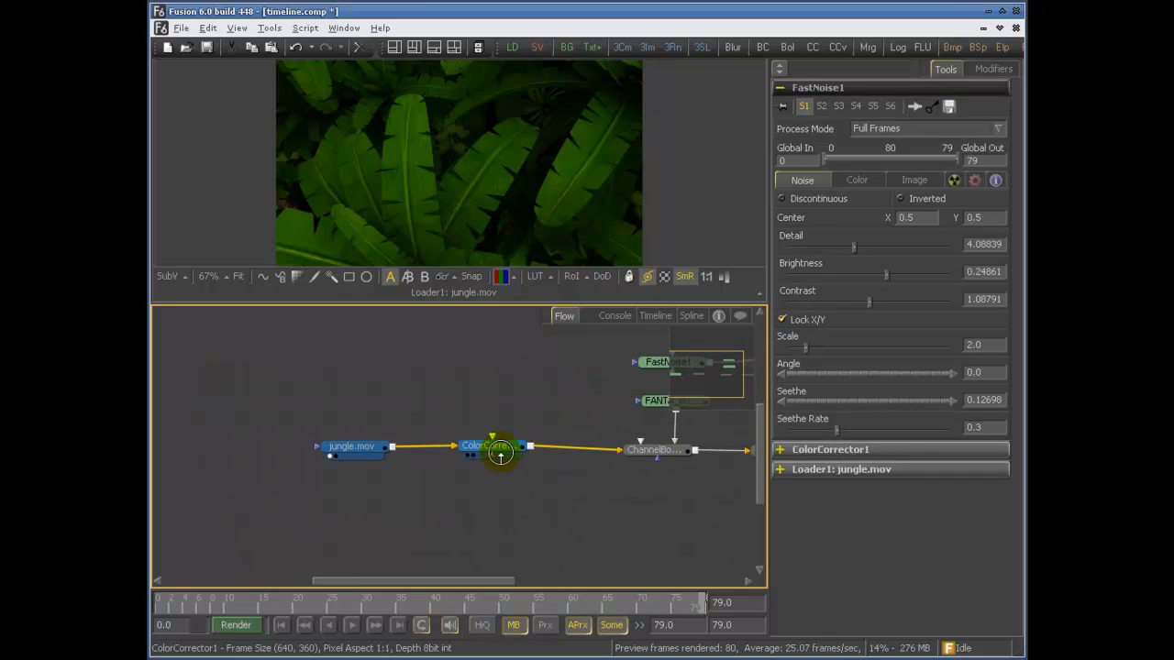
pyautogui.rightClick(499, 451)
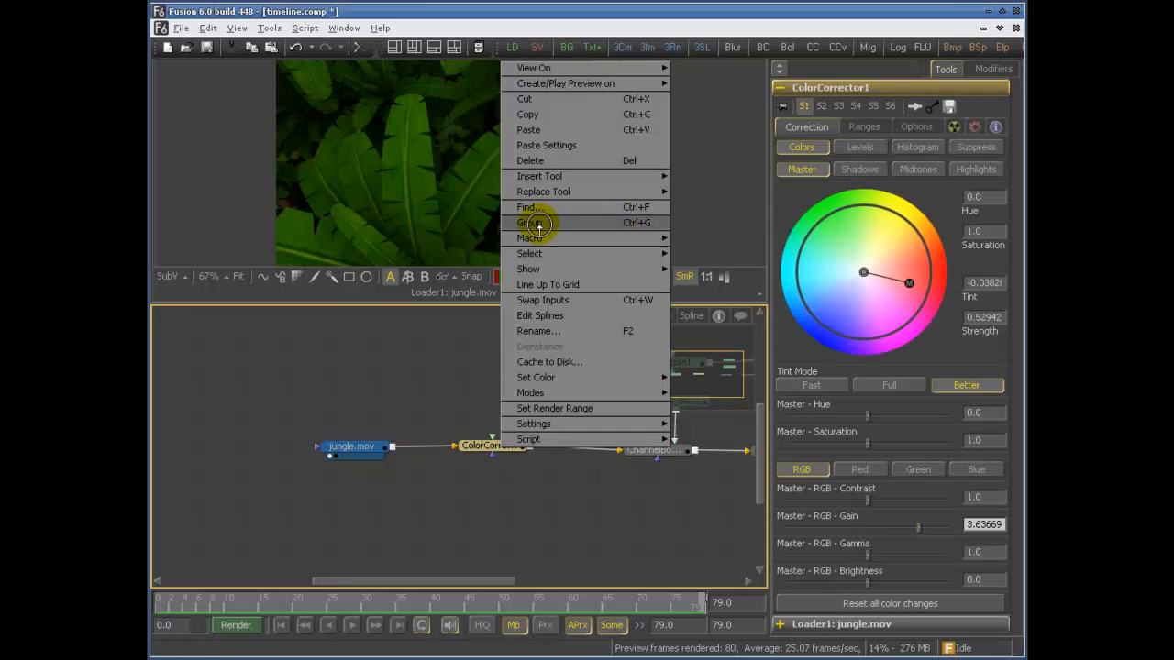
pyautogui.click(606, 222)
pyautogui.moveTo(427, 437); pyautogui.dragTo(400, 439)
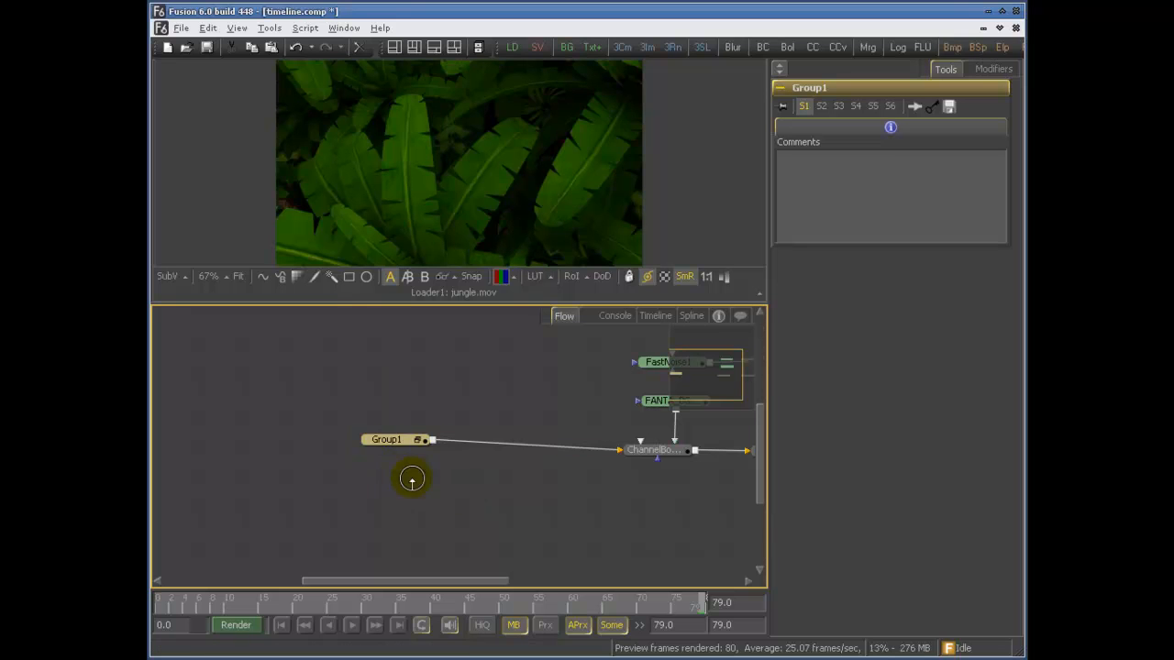
pyautogui.moveTo(392, 442); pyautogui.dragTo(420, 430)
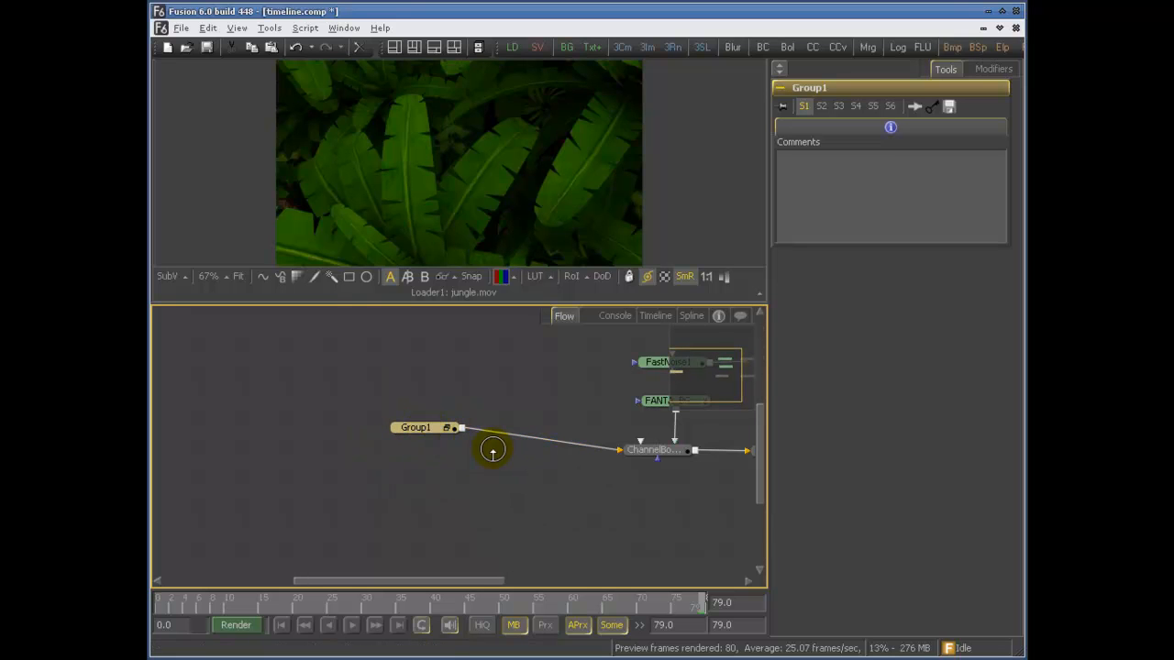
# - Rename the new group to myGroup
pyautogui.rightClick(427, 428)
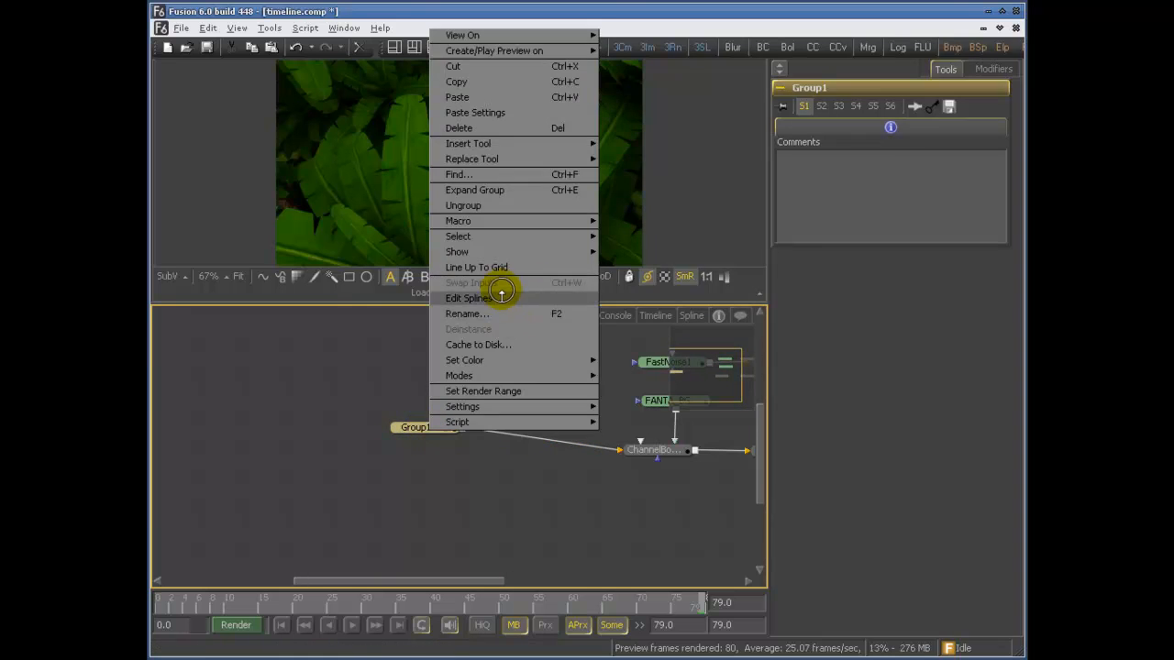
pyautogui.click(500, 314)
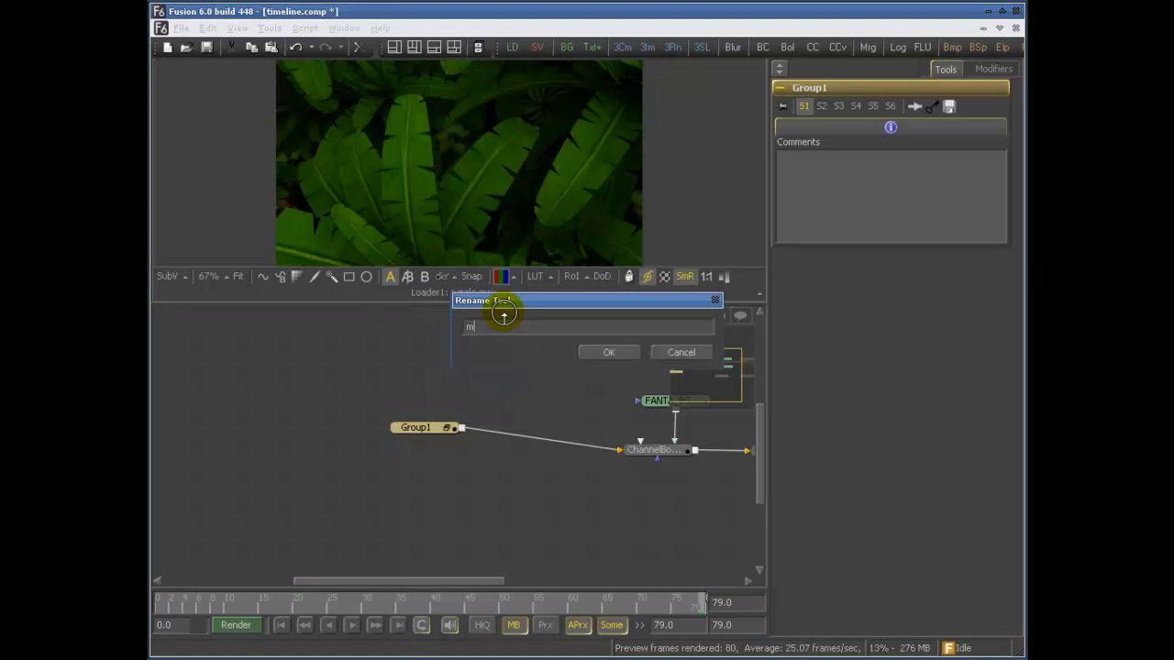
pyautogui.write('myGroup')
pyautogui.press('Return')
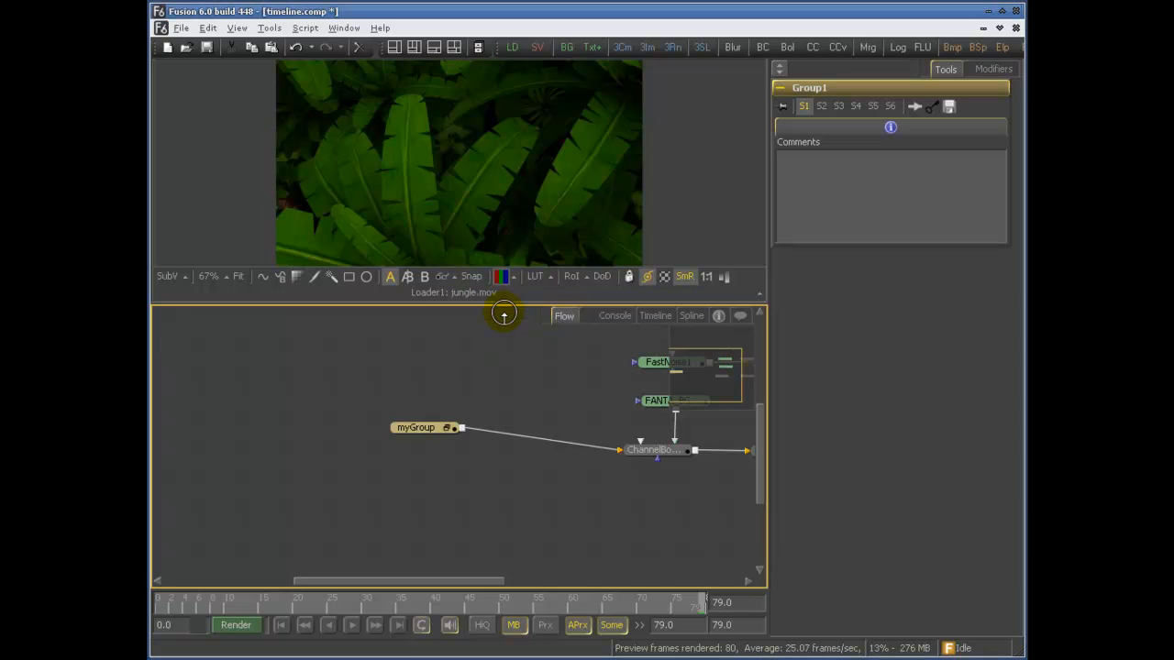
# - Expand and collapse myGroup several times, leaving it expanded with its two nodes showing
pyautogui.hotkey('ctrl', 'e')
pyautogui.hotkey('ctrl', 'e')
pyautogui.hotkey('ctrl', 'e')
pyautogui.hotkey('ctrl', 'e')
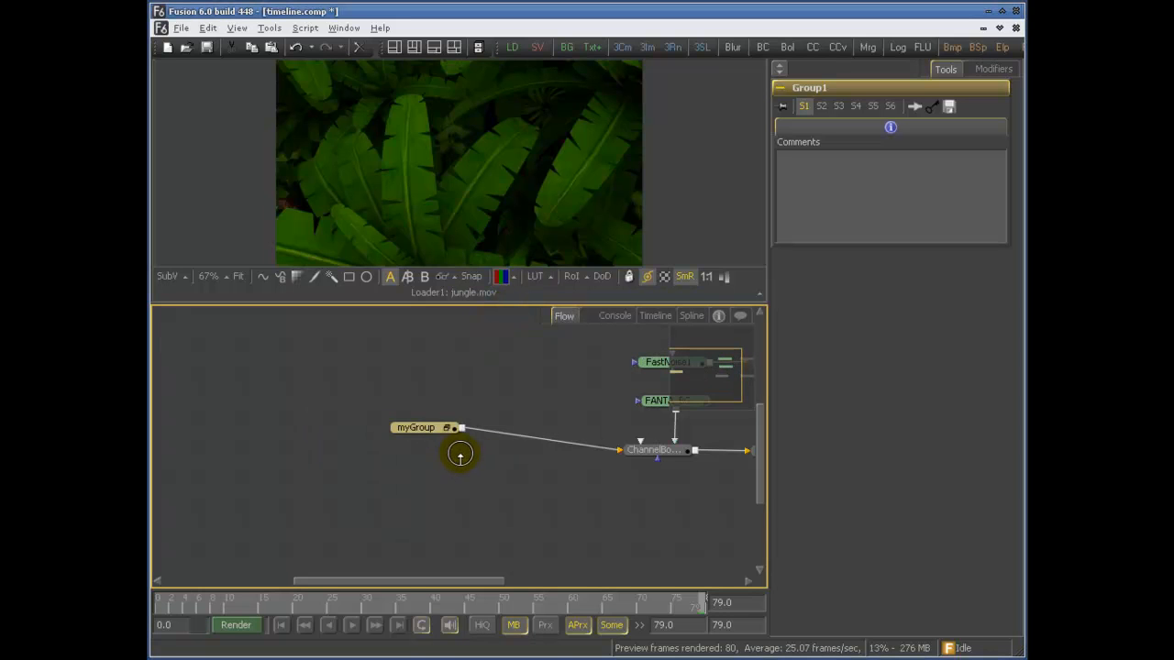
pyautogui.hotkey('ctrl', 'e')
pyautogui.hotkey('ctrl', 'e')
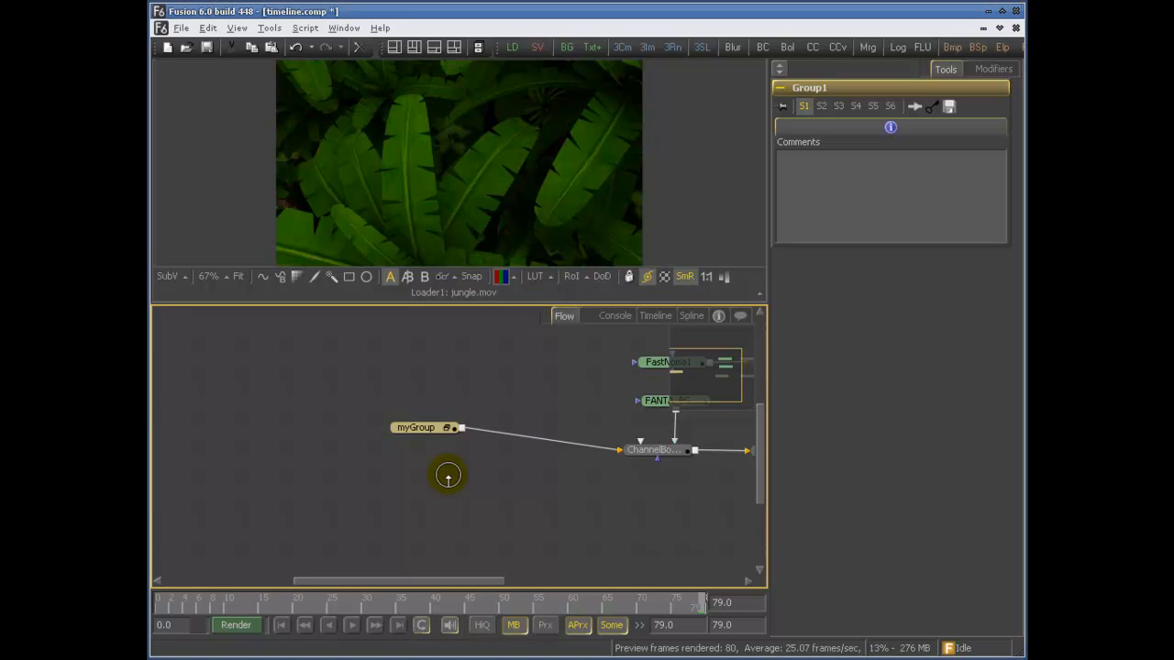
pyautogui.click(445, 429)
pyautogui.click(537, 414)
pyautogui.click(449, 430)
pyautogui.click(451, 429)
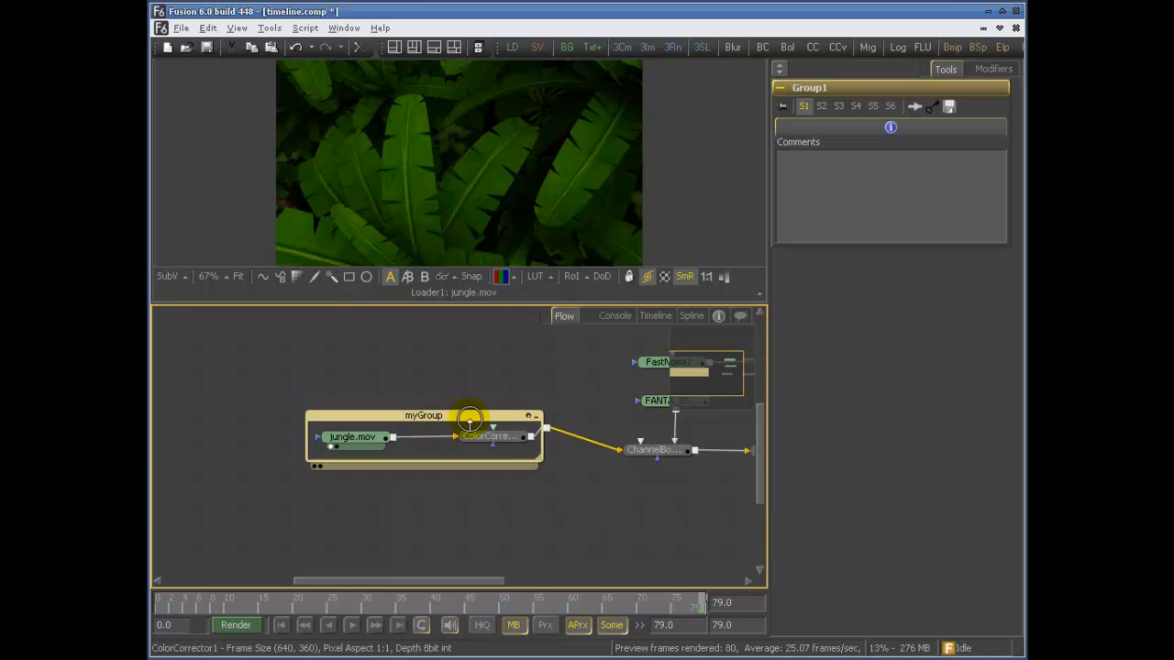
# - Move the expanded myGroup slightly upward in the flow
pyautogui.moveTo(467, 413); pyautogui.dragTo(451, 380)
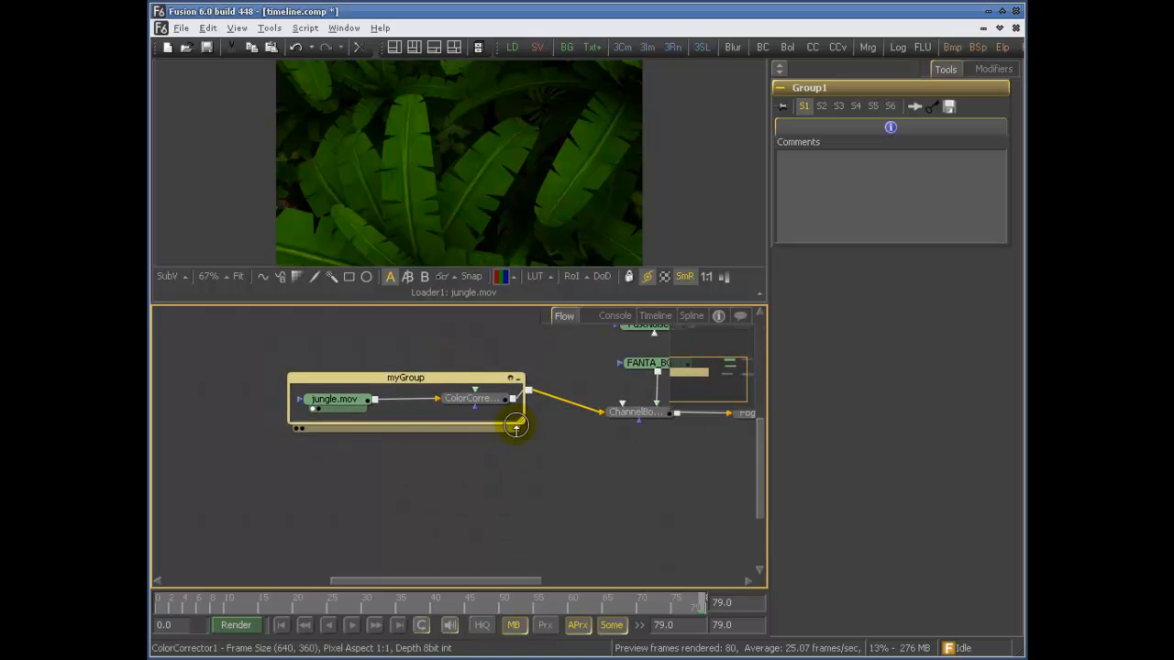
pyautogui.scroll(5, 512, 447)
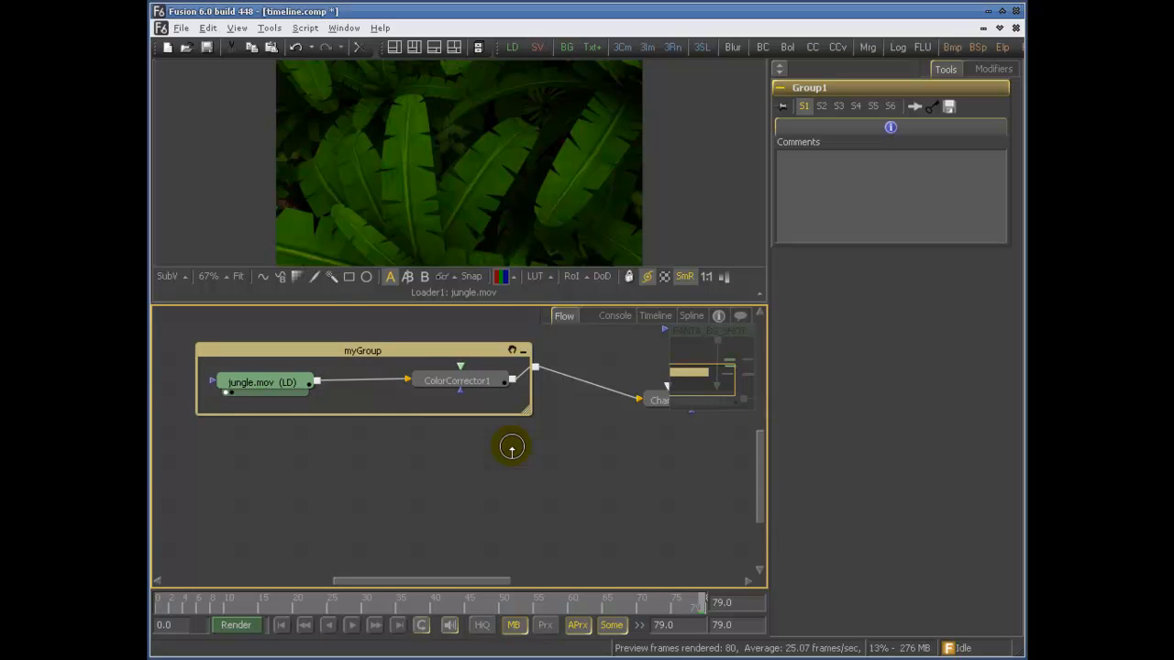
pyautogui.scroll(2, 463, 455)
pyautogui.scroll(-4, 461, 453)
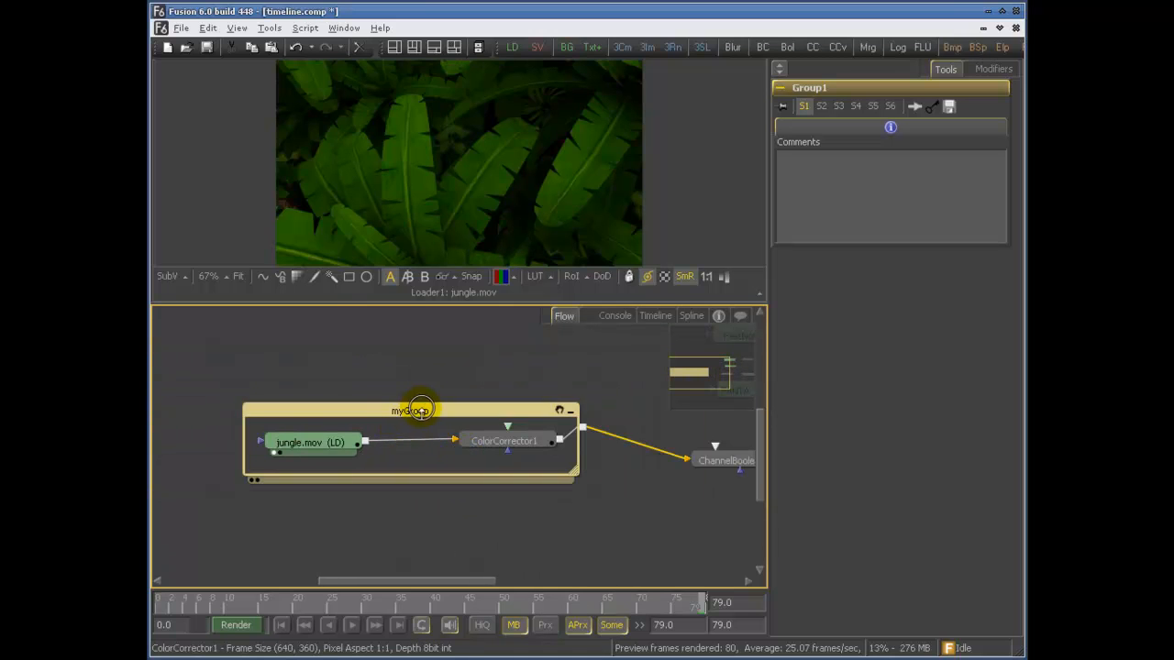
pyautogui.moveTo(419, 408); pyautogui.dragTo(417, 391)
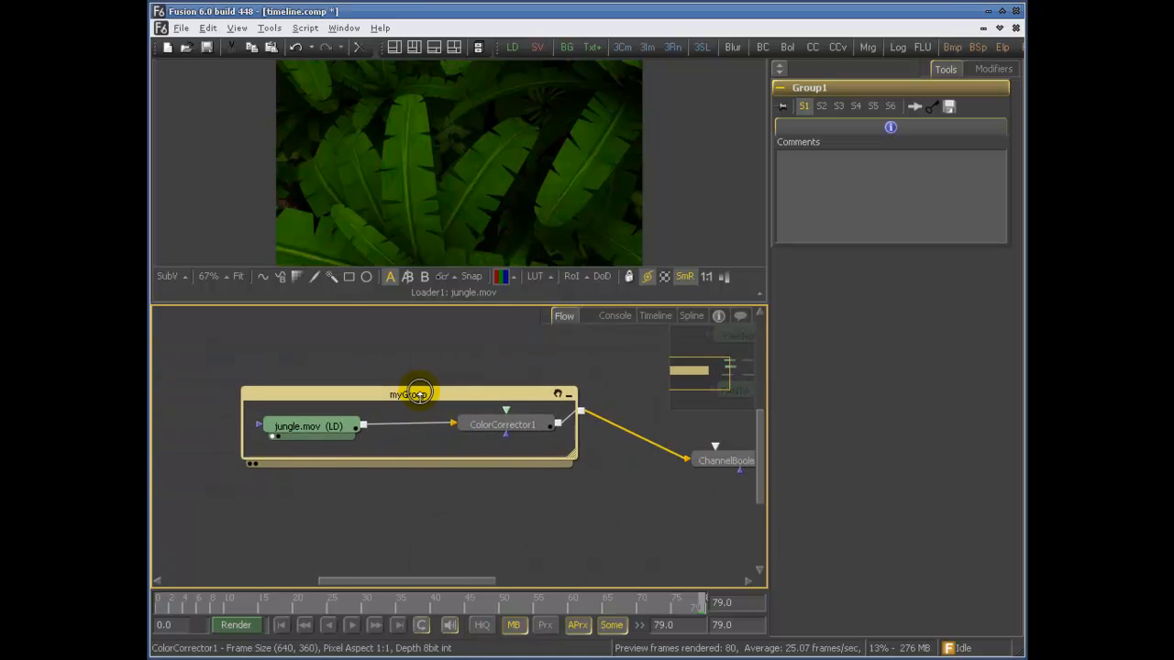
# - Enlarge the expanded myGroup frame, pan the nodes inside it and reposition the whole frame
pyautogui.click(558, 396)
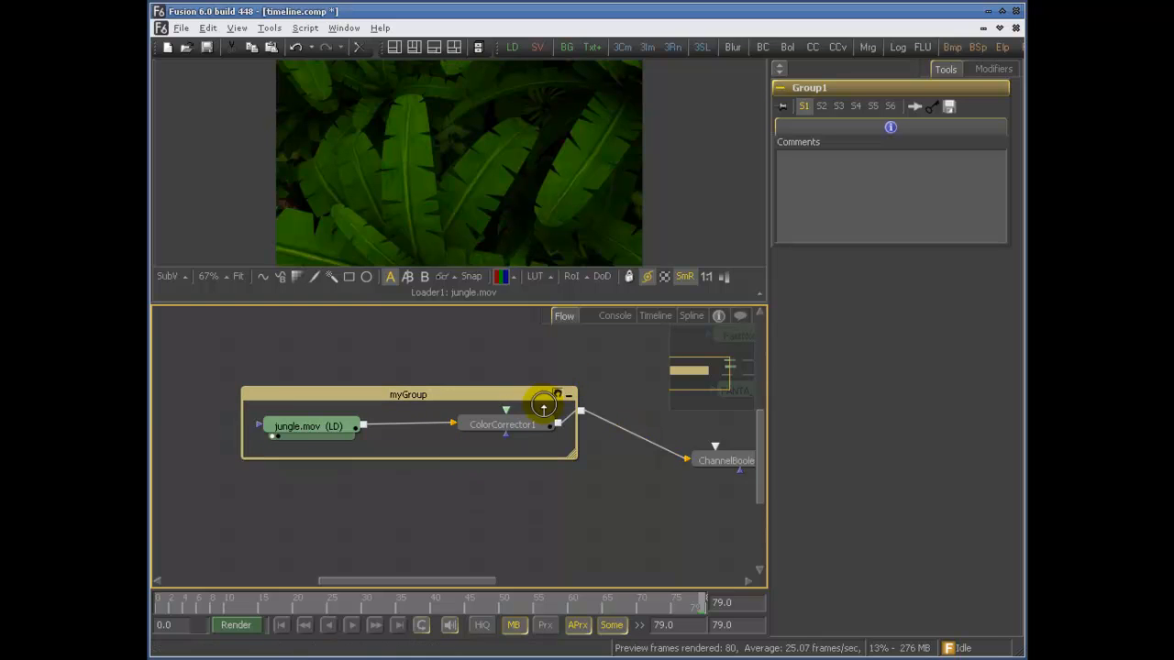
pyautogui.moveTo(572, 450); pyautogui.dragTo(640, 548)
pyautogui.moveTo(502, 413); pyautogui.dragTo(481, 378)
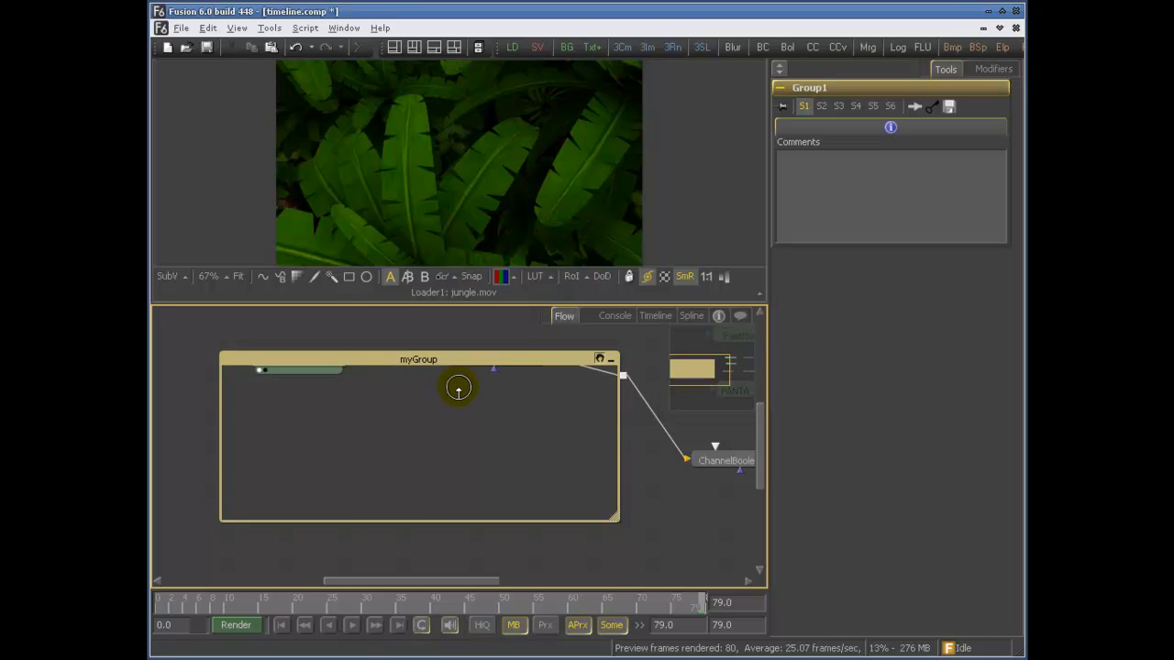
pyautogui.hotkey('ctrl', 'f')
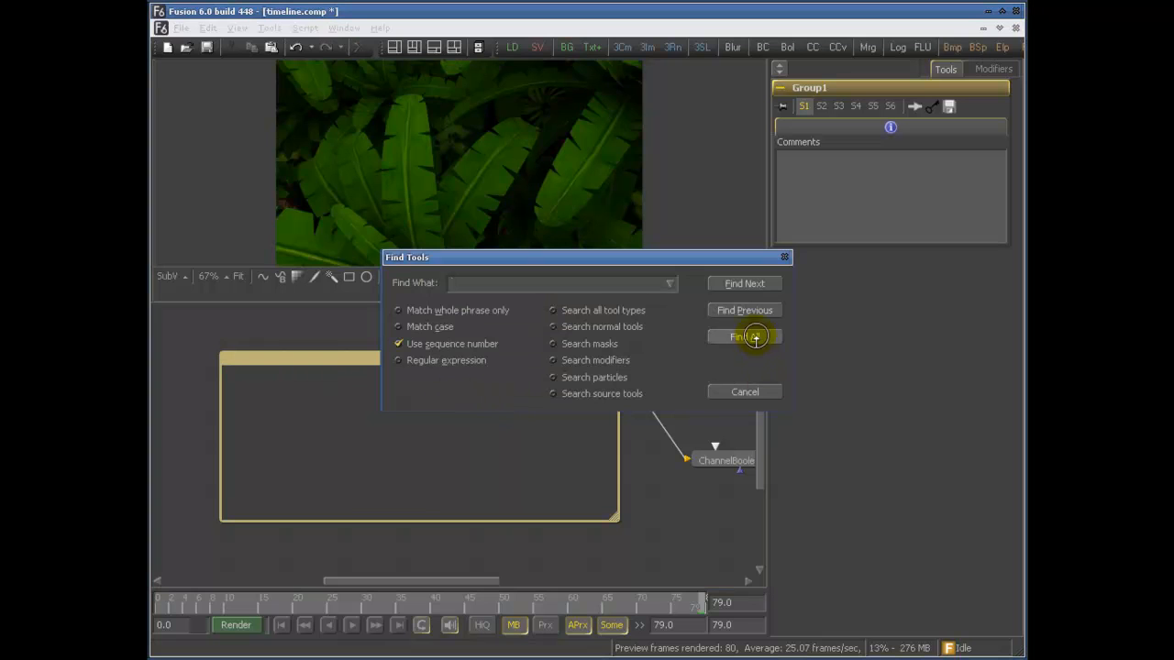
pyautogui.click(744, 391)
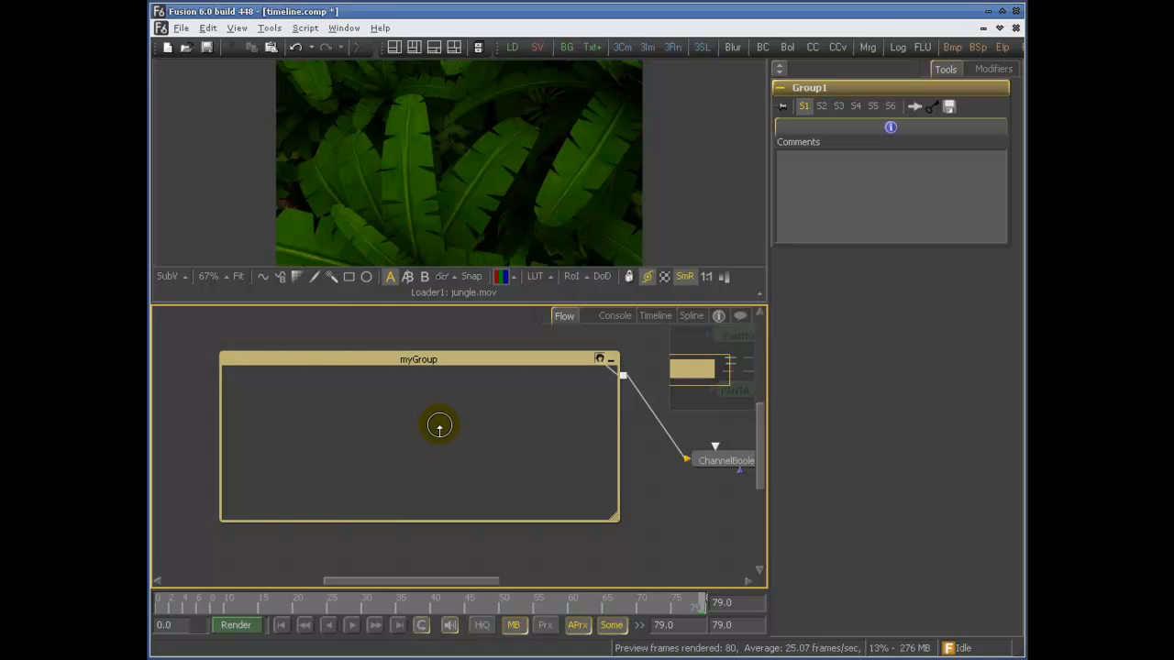
pyautogui.scroll(-2, 440, 426)
pyautogui.scroll(3, 438, 424)
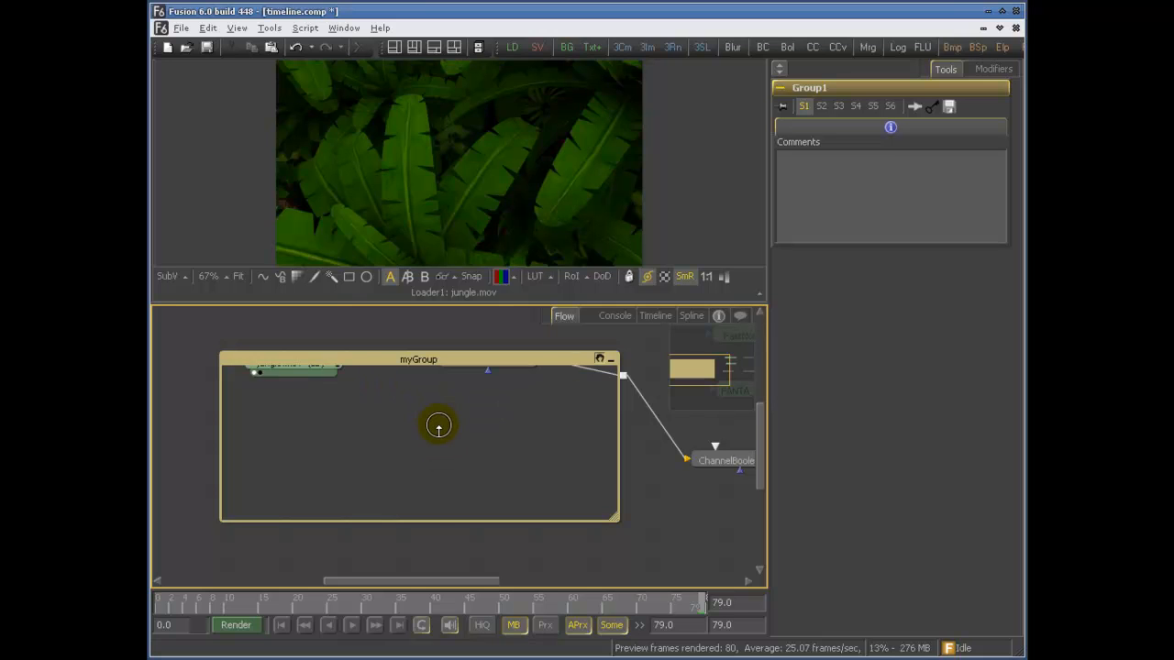
pyautogui.moveTo(531, 380); pyautogui.dragTo(466, 348)
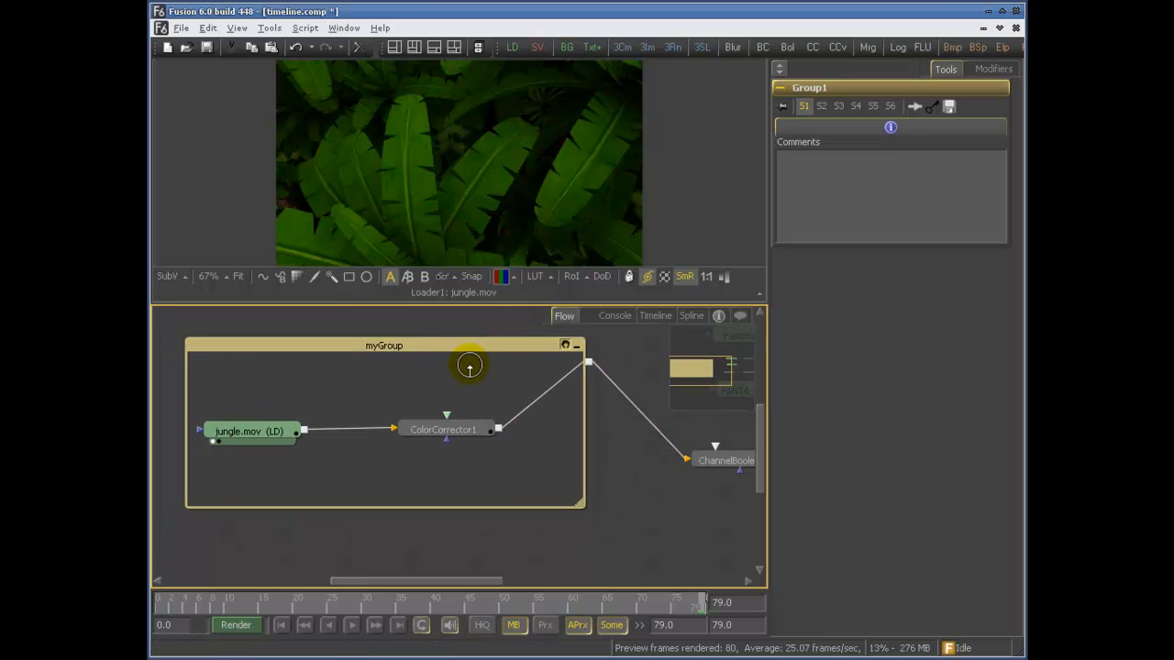
# - Ungroup myGroup so jungle.mov and ColorCorrector1 are separate nodes in the flow
pyautogui.rightClick(445, 345)
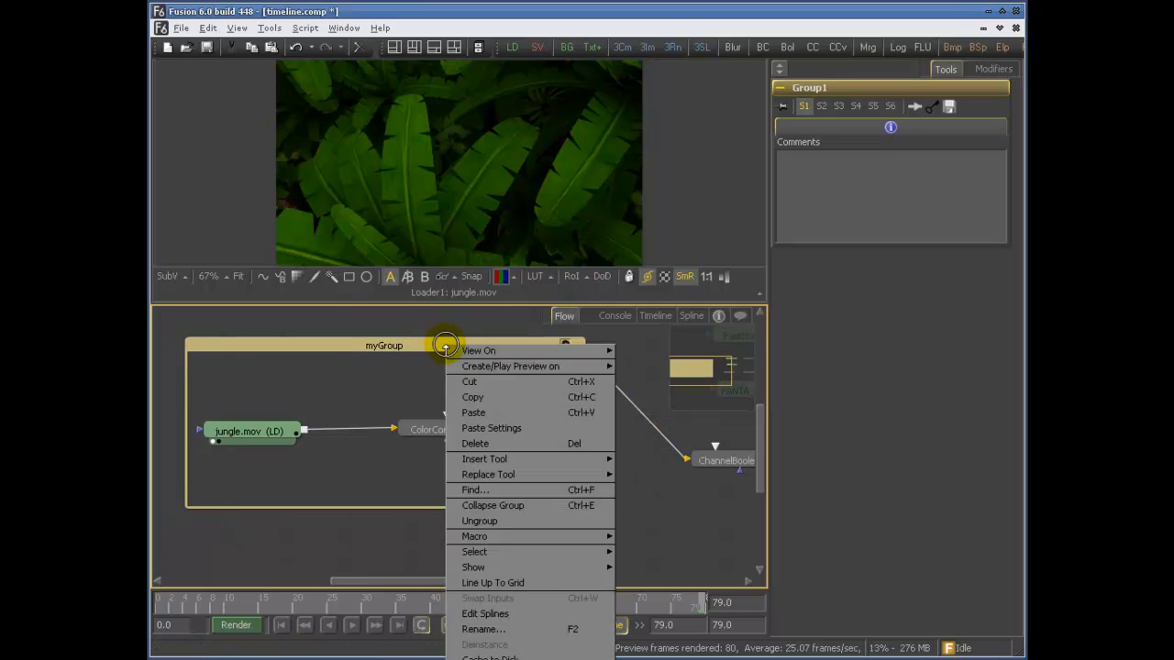
pyautogui.click(522, 521)
pyautogui.moveTo(544, 471); pyautogui.dragTo(563, 450)
# - Group the jungle.mov and ColorCorrector1 nodes again and move the collapsed group closer to ChannelBooleans1
pyautogui.moveTo(598, 370); pyautogui.dragTo(228, 495)
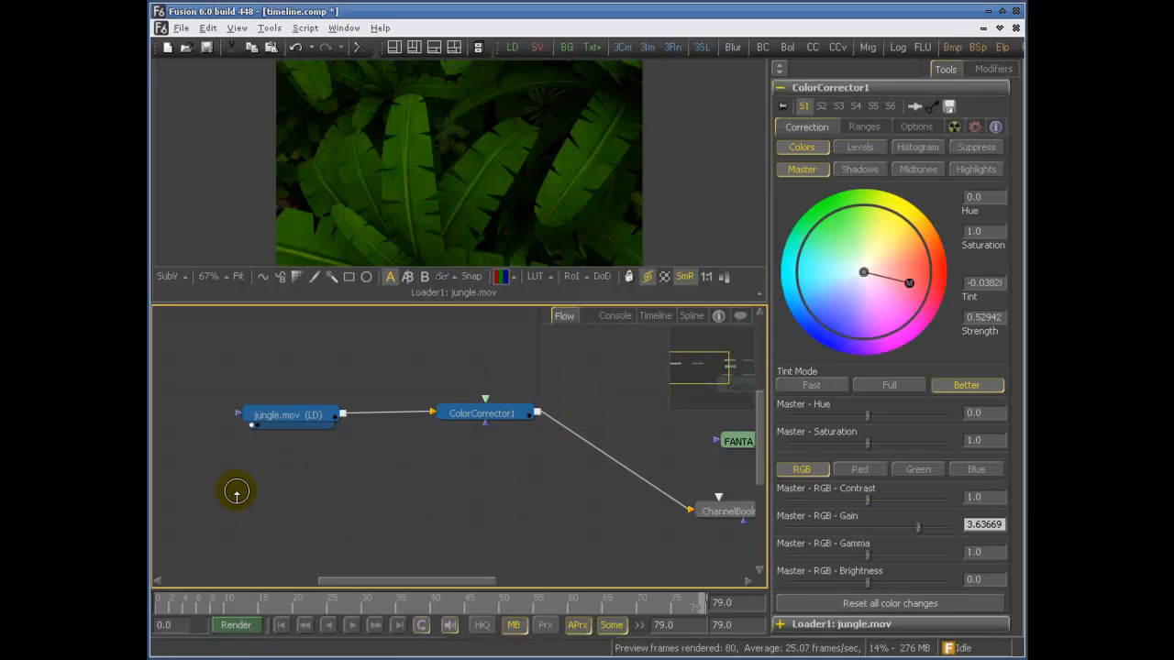
pyautogui.hotkey('ctrl', 'g')
pyautogui.moveTo(581, 468); pyautogui.dragTo(417, 467)
pyautogui.moveTo(242, 409); pyautogui.dragTo(349, 483)
pyautogui.moveTo(374, 556); pyautogui.dragTo(453, 451)
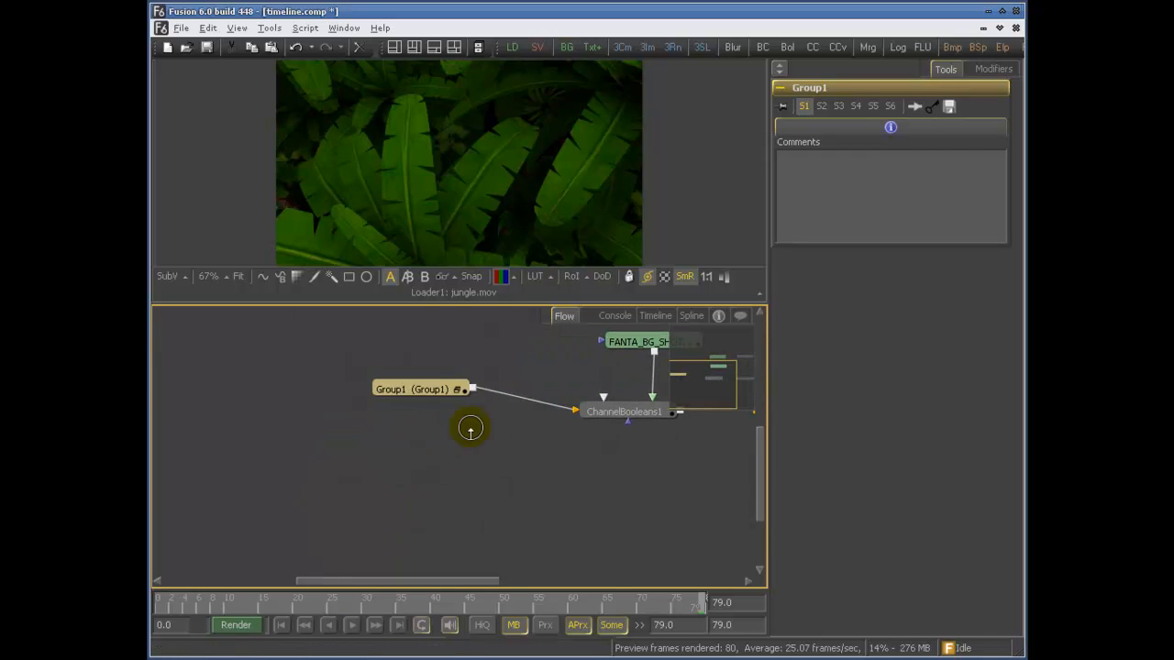
# - Expand Group1 and reposition it beside ChannelBooleans1
pyautogui.click(459, 390)
pyautogui.moveTo(466, 373); pyautogui.dragTo(403, 389)
pyautogui.moveTo(532, 467); pyautogui.dragTo(565, 445)
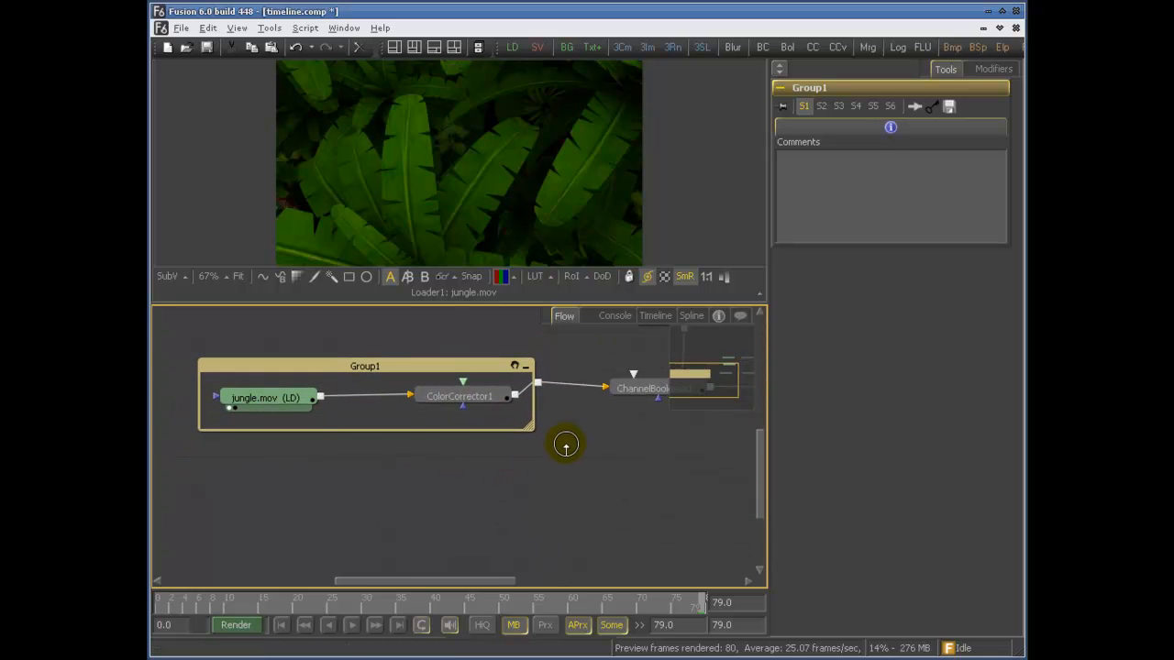
# - Try pulling connections from the jungle.mov output and the Group1 output into the empty flow area
pyautogui.moveTo(367, 503); pyautogui.dragTo(315, 398)
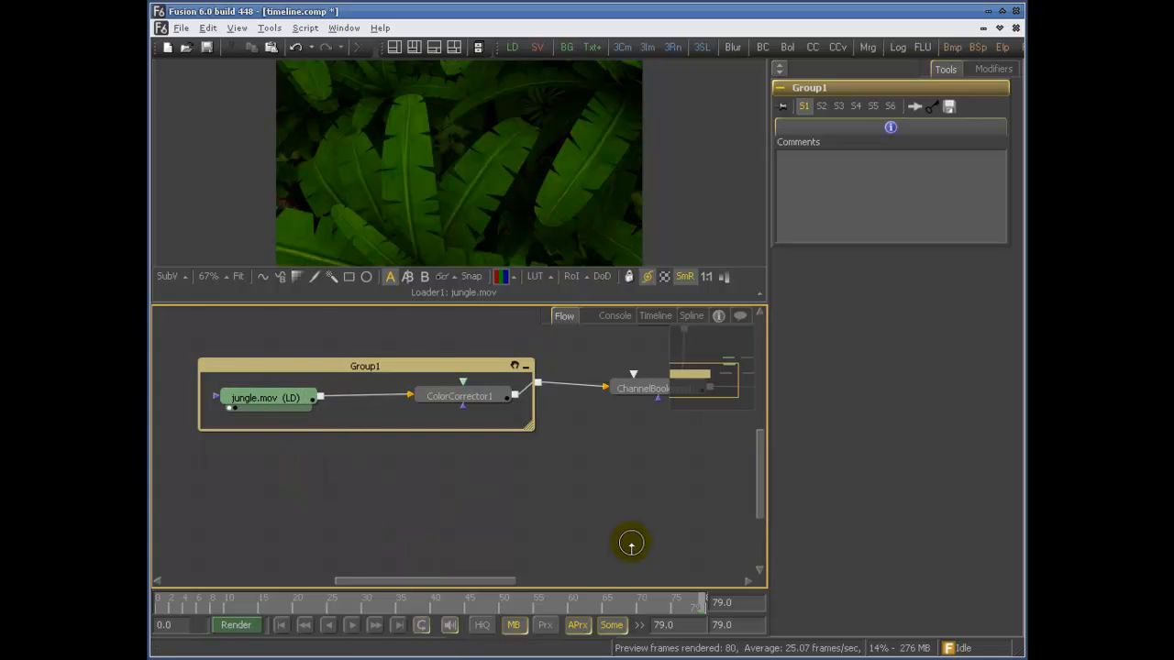
pyautogui.moveTo(314, 398); pyautogui.dragTo(515, 546)
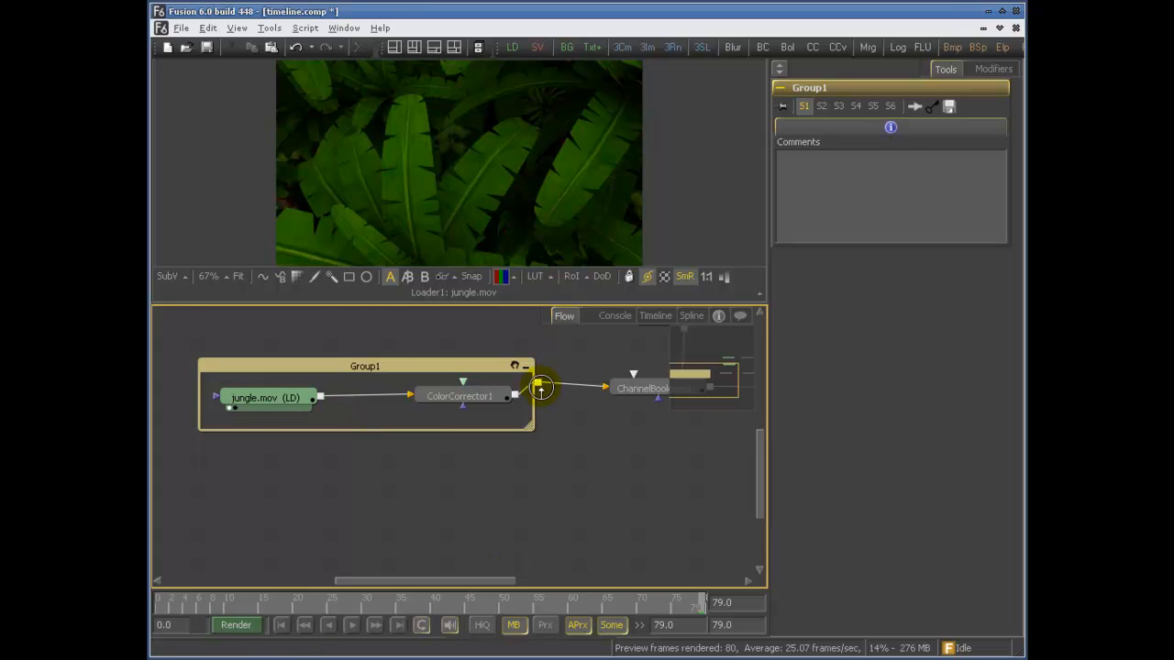
pyautogui.moveTo(538, 383); pyautogui.dragTo(677, 552)
# - Shift the expanded Group1 in the flow and ungroup it
pyautogui.moveTo(419, 428); pyautogui.dragTo(471, 435)
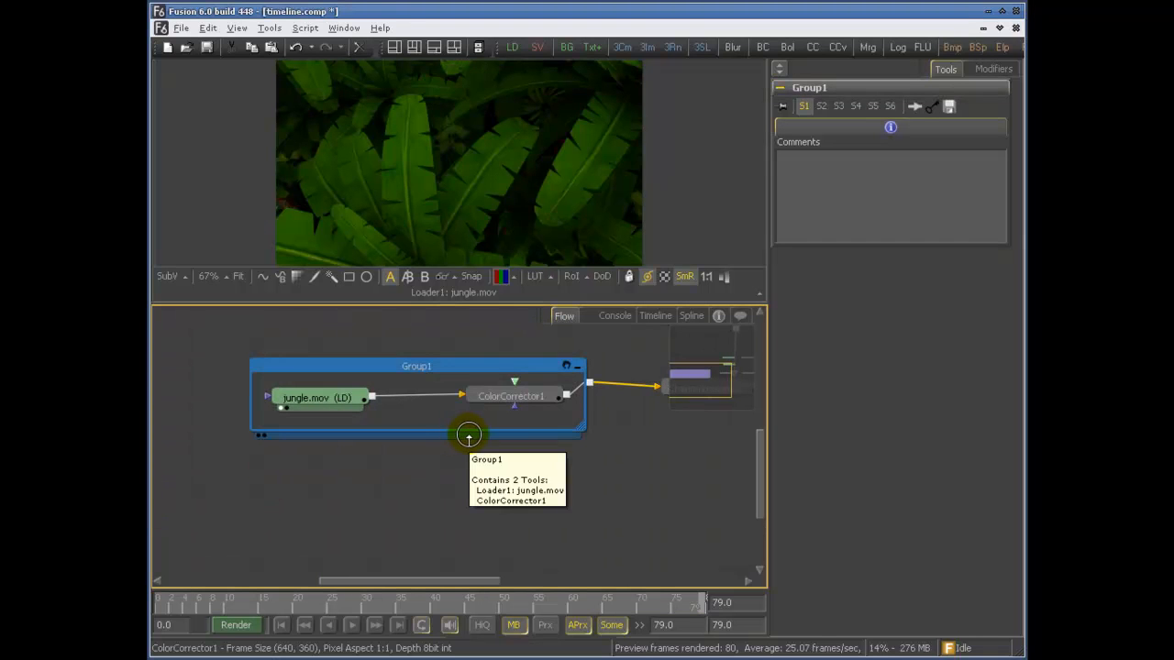
pyautogui.rightClick(448, 366)
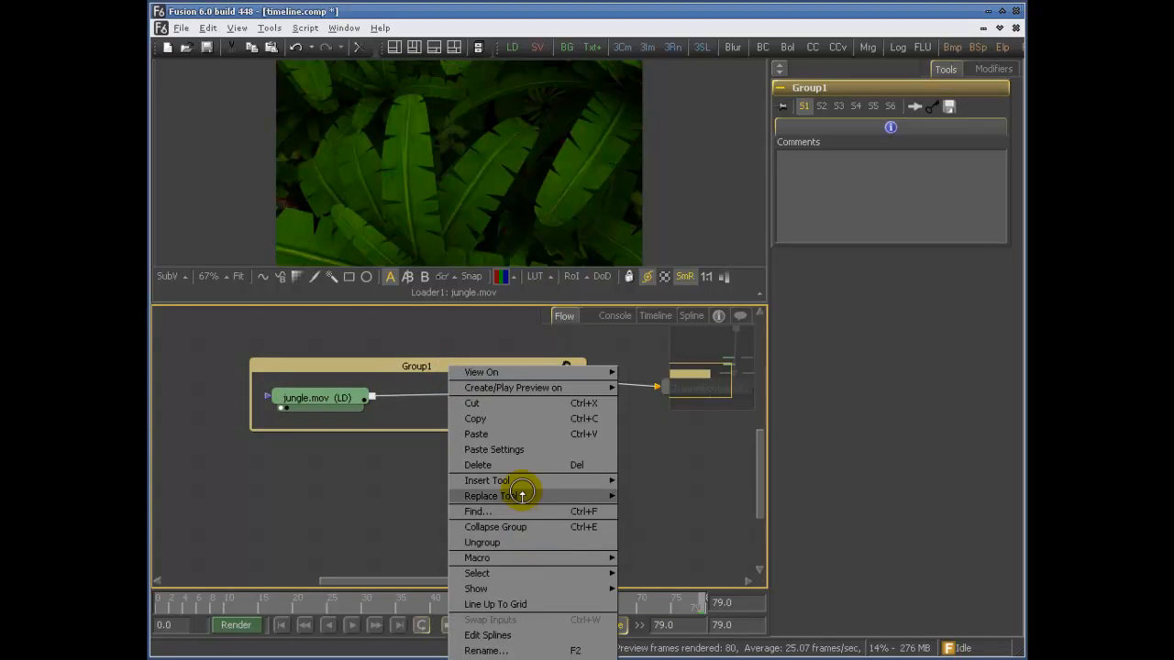
pyautogui.click(526, 542)
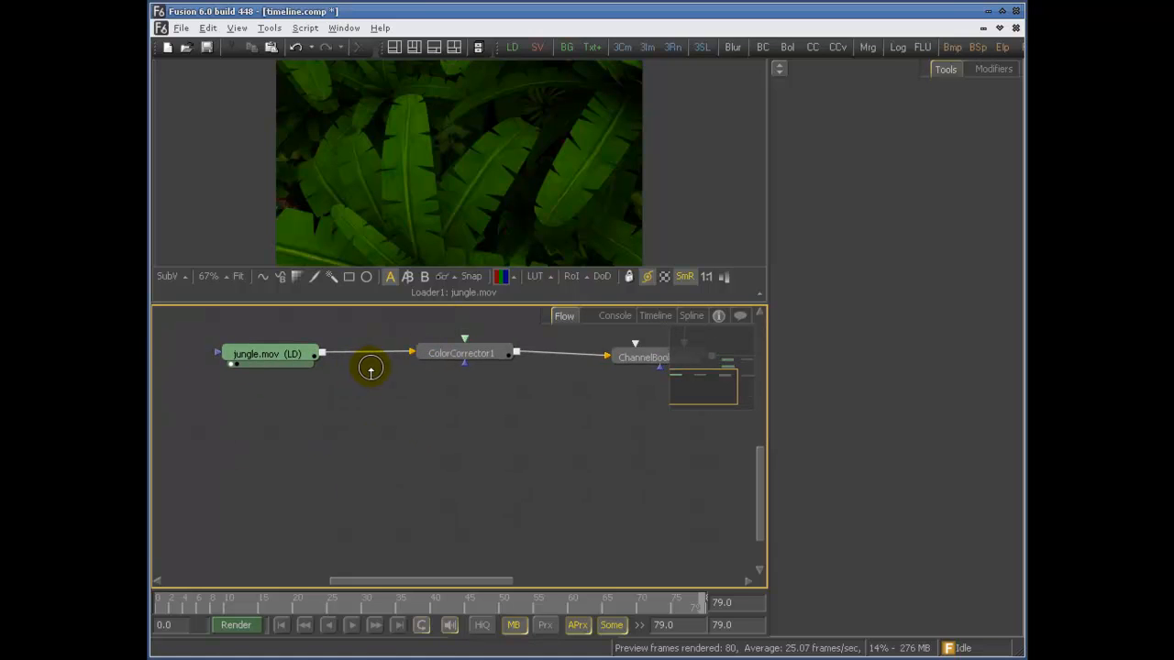
# - Add an Underlay to the flow beneath the jungle.mov and ColorCorrector1 nodes
pyautogui.click(265, 27)
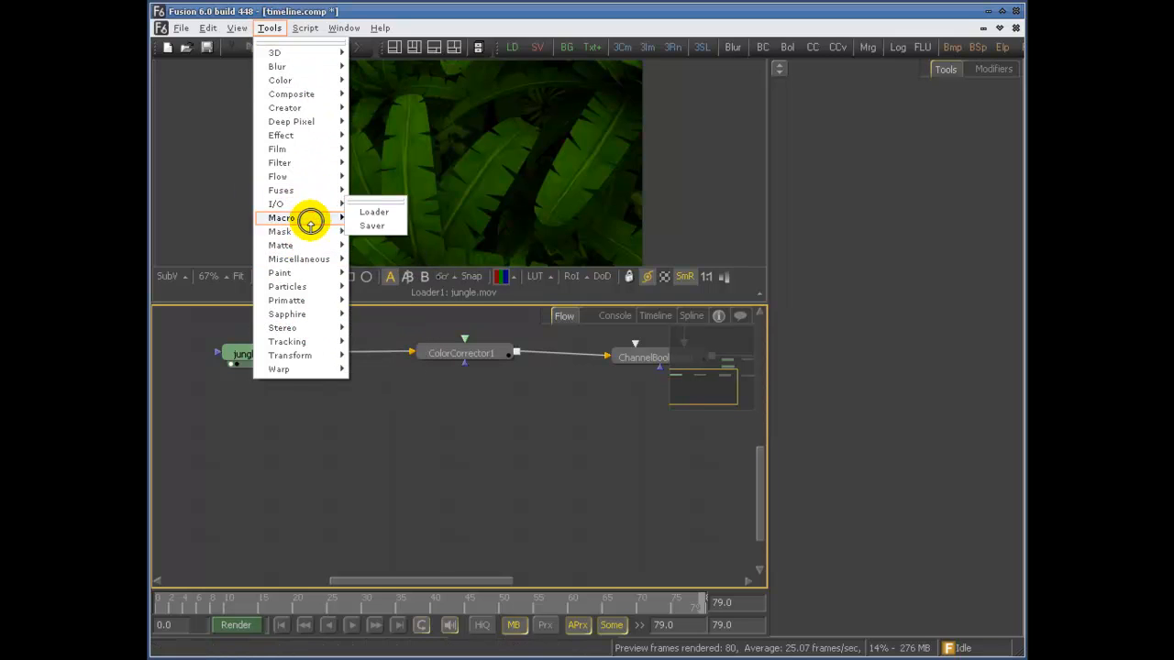
pyautogui.moveTo(293, 177)
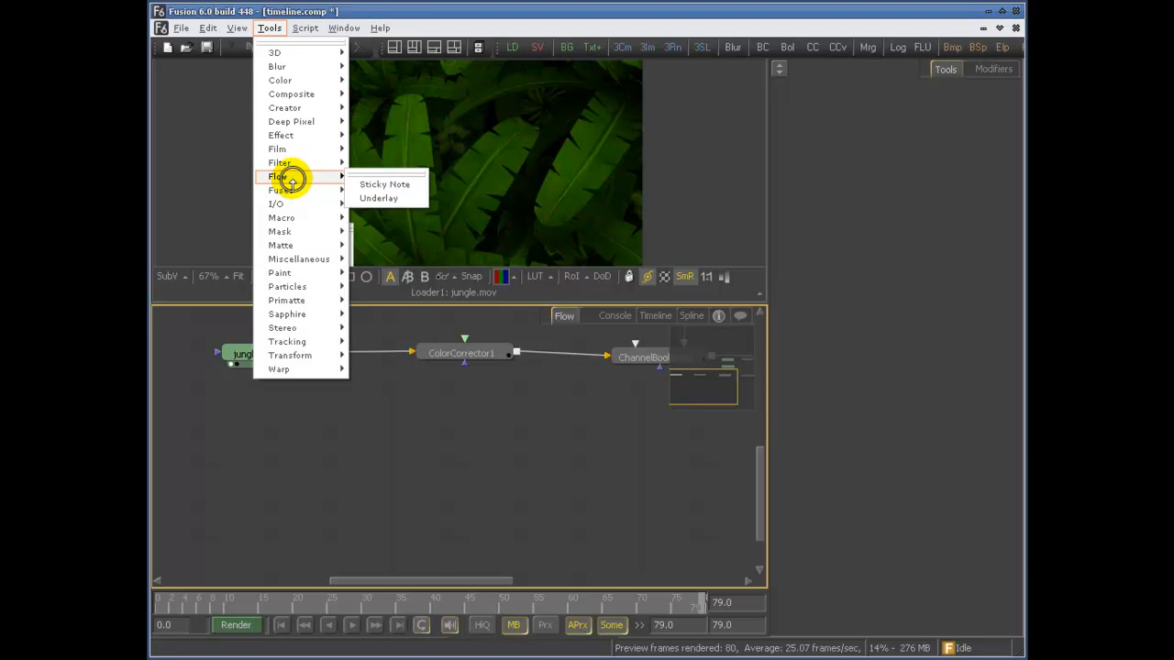
pyautogui.click(380, 197)
pyautogui.moveTo(498, 367); pyautogui.dragTo(373, 357)
pyautogui.moveTo(535, 354); pyautogui.dragTo(383, 434)
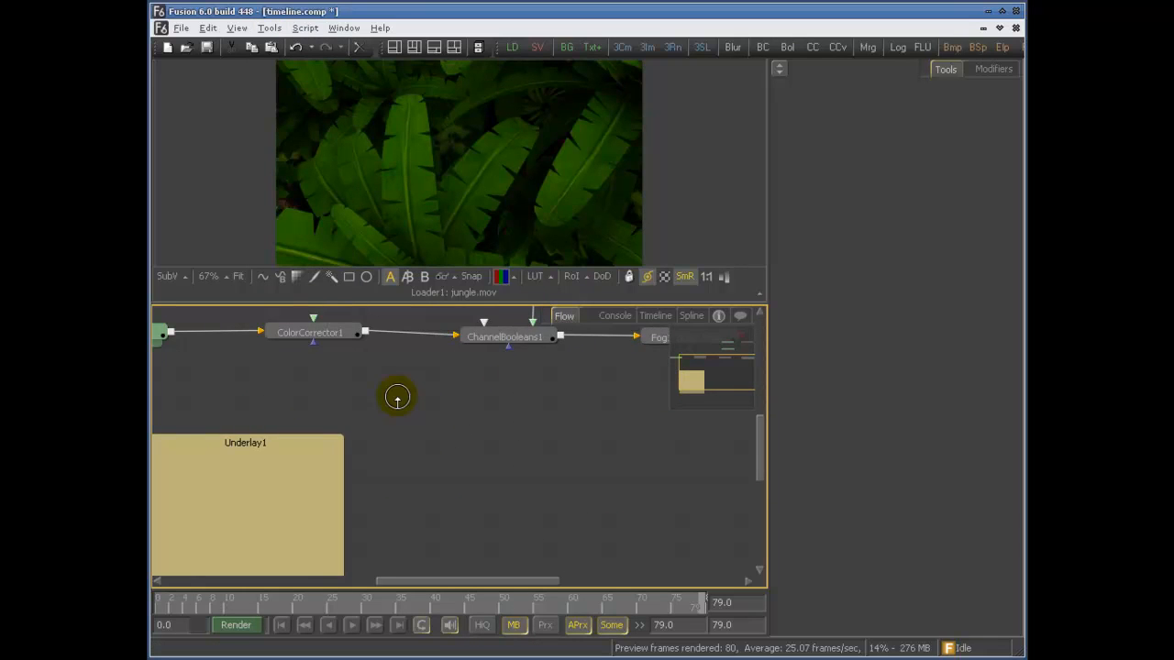
# - Resize Underlay1 and position it so that it frames the jungle.mov and ColorCorrector1 nodes
pyautogui.scroll(-4, 397, 396)
pyautogui.scroll(3, 397, 396)
pyautogui.scroll(-4, 407, 394)
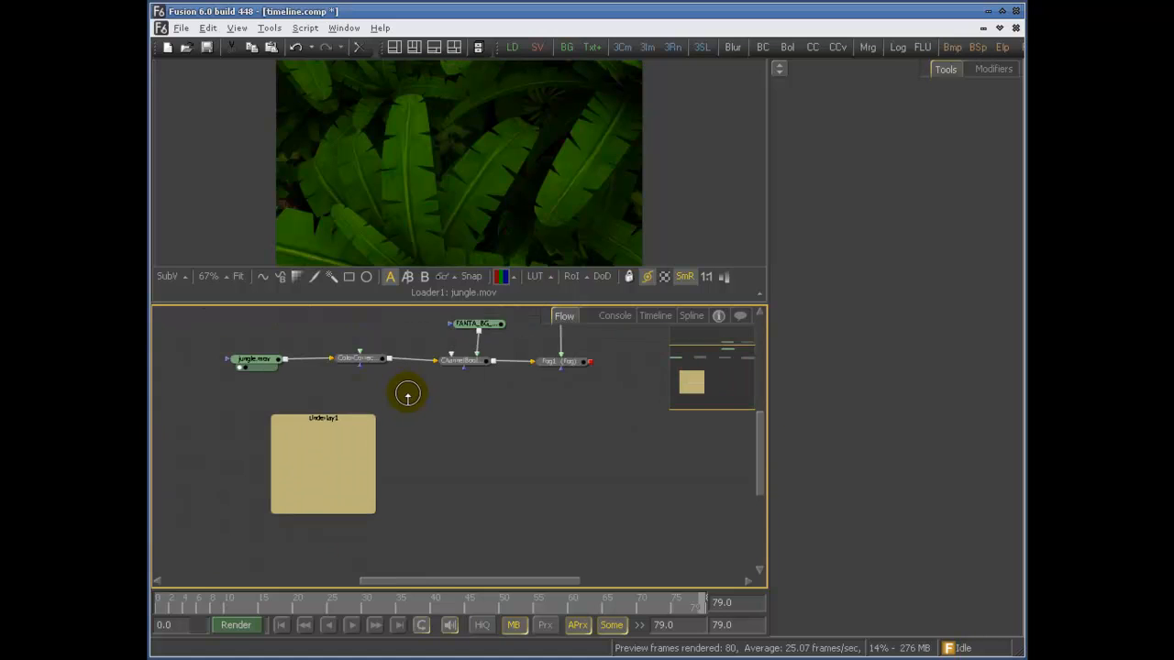
pyautogui.moveTo(407, 395); pyautogui.dragTo(444, 402)
pyautogui.moveTo(408, 516); pyautogui.dragTo(508, 464)
pyautogui.moveTo(459, 425); pyautogui.dragTo(421, 430)
pyautogui.moveTo(438, 372); pyautogui.dragTo(500, 418)
pyautogui.scroll(1, 463, 397)
pyautogui.scroll(3, 480, 419)
pyautogui.click(449, 467)
pyautogui.moveTo(450, 466); pyautogui.dragTo(352, 349)
# - Clear the selection and move Underlay1 together with the two nodes on it slightly toward ChannelBooleans1
pyautogui.click(427, 471)
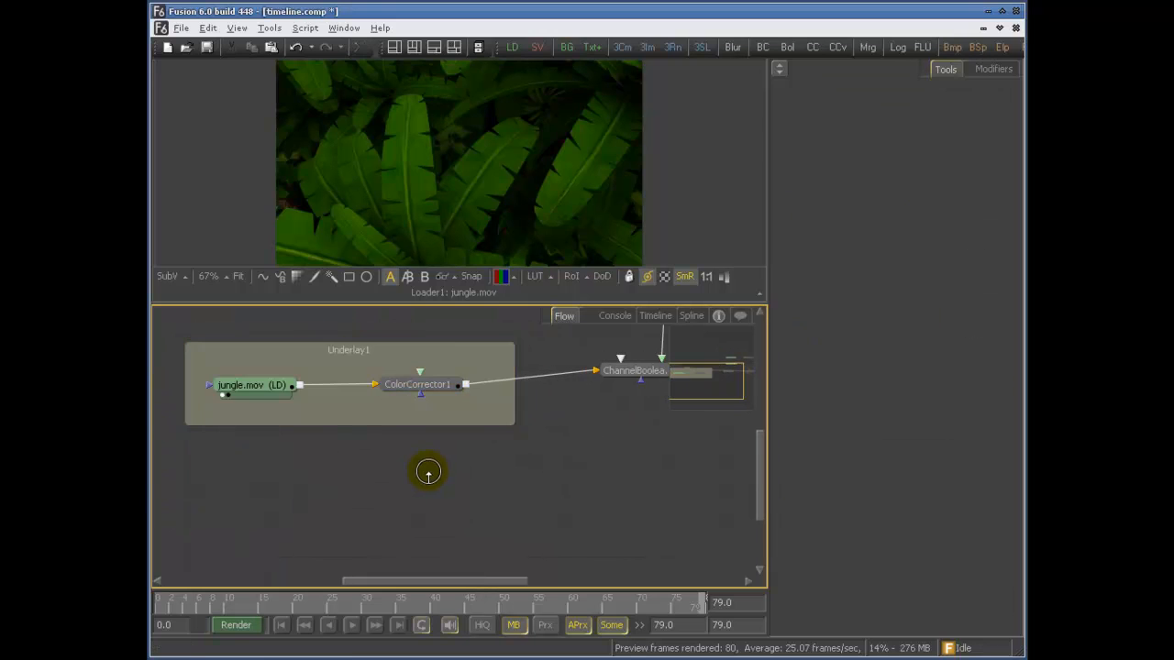
pyautogui.moveTo(479, 344); pyautogui.dragTo(480, 341)
pyautogui.moveTo(300, 382); pyautogui.dragTo(466, 347)
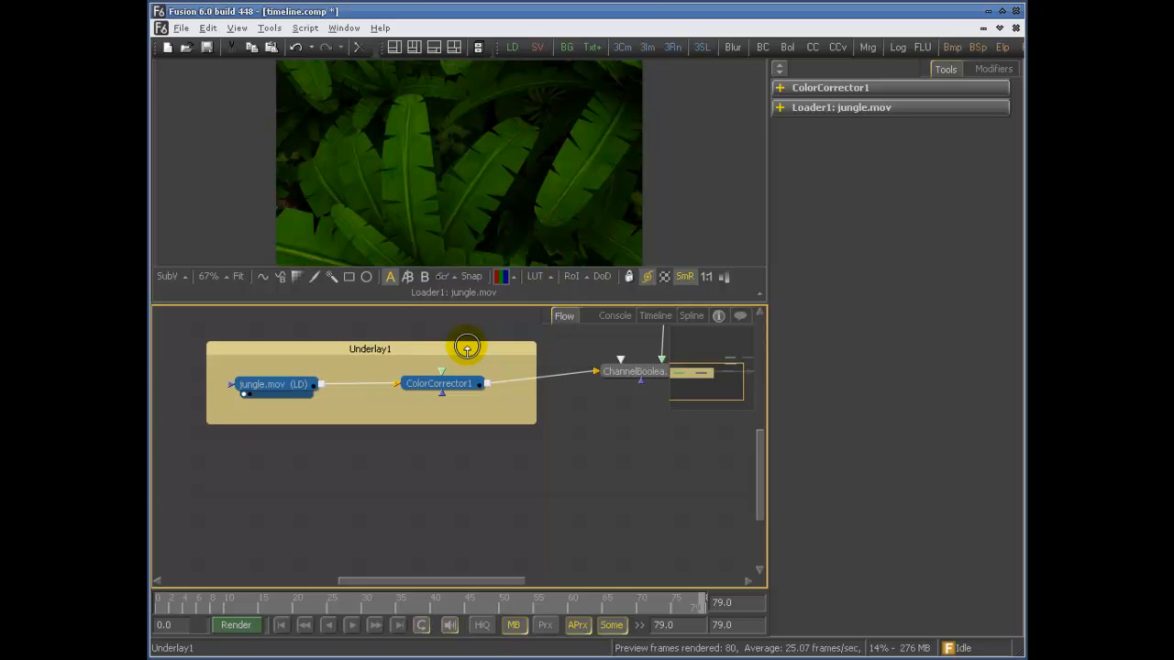
pyautogui.moveTo(379, 348); pyautogui.dragTo(374, 347)
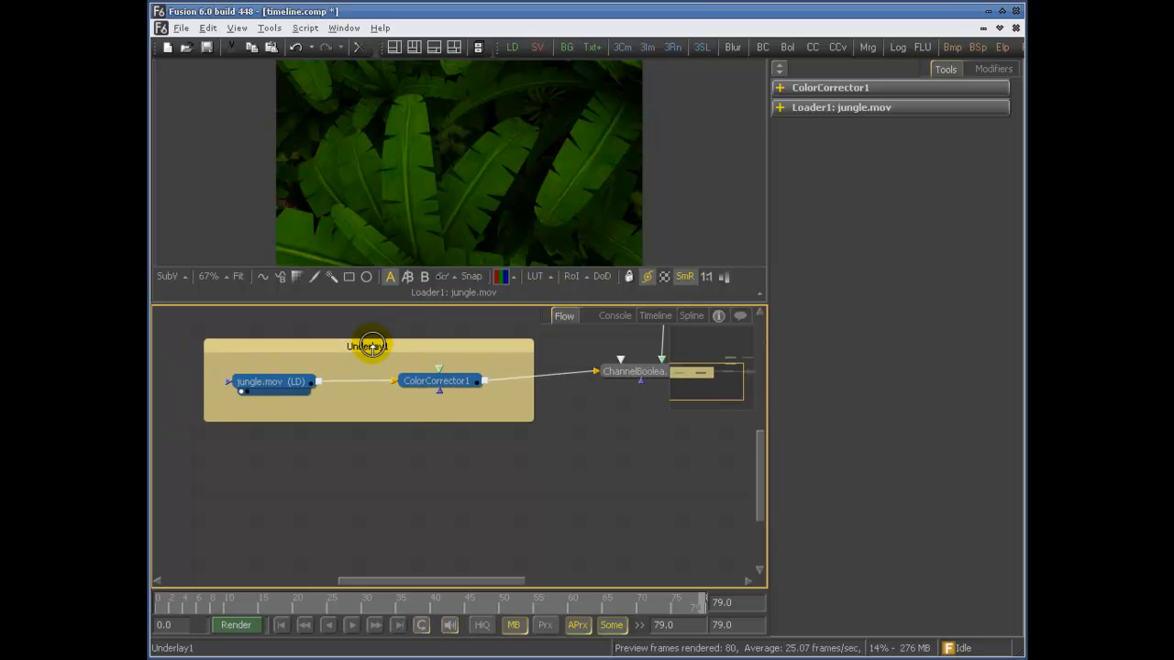
pyautogui.doubleClick(367, 346)
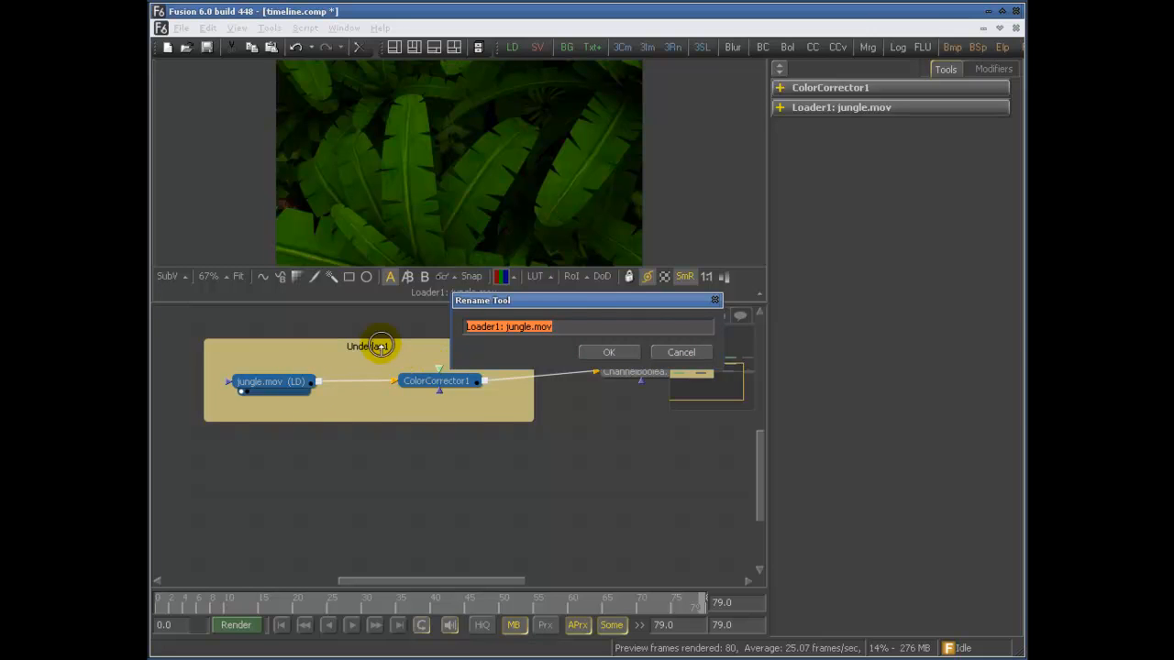
pyautogui.click(606, 353)
pyautogui.click(671, 358)
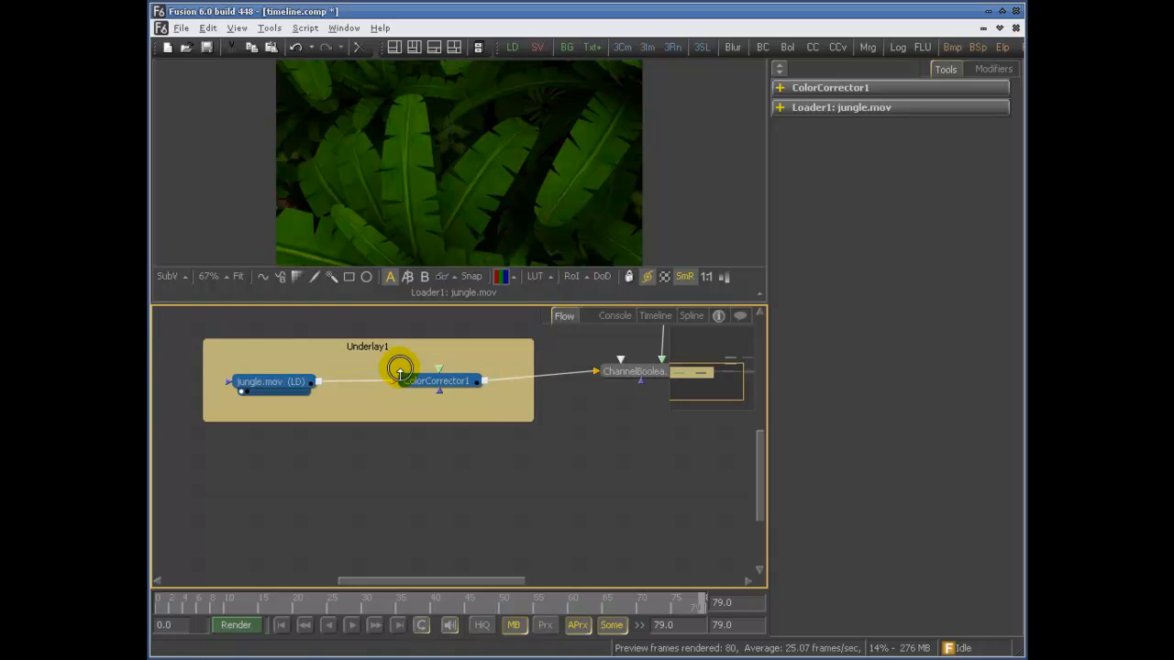
# - Clear the selection, move Underlay1 on its own below the jungle.mov and ColorCorrector1 nodes, and rename it myGroup
pyautogui.click(571, 483)
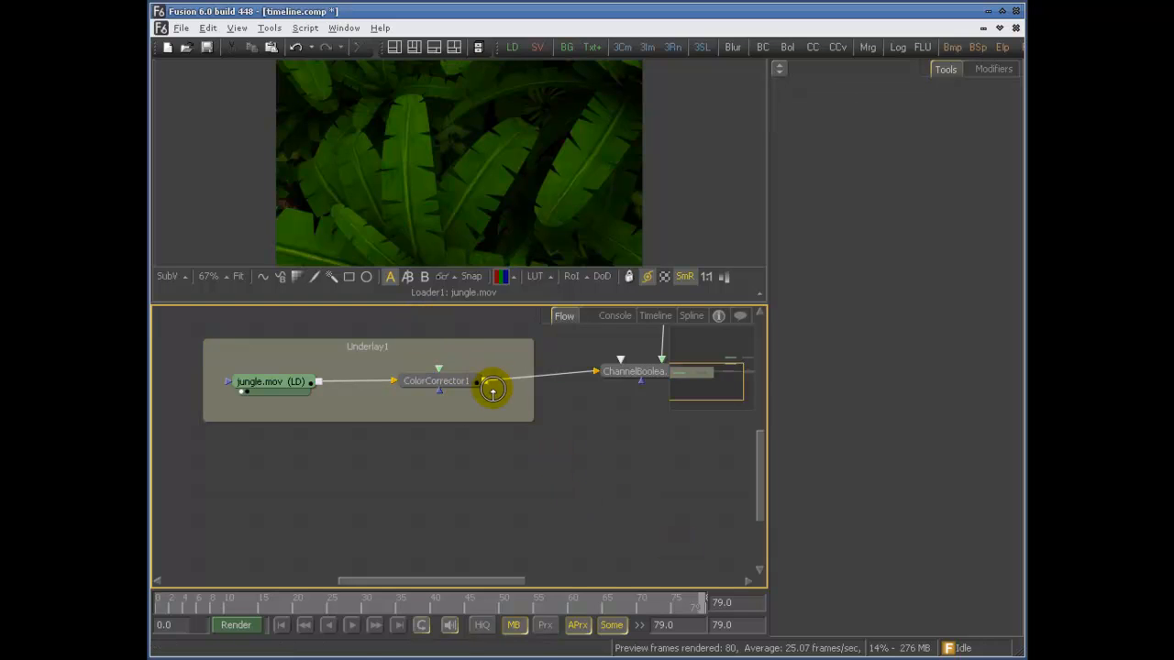
pyautogui.moveTo(467, 348); pyautogui.dragTo(474, 436)
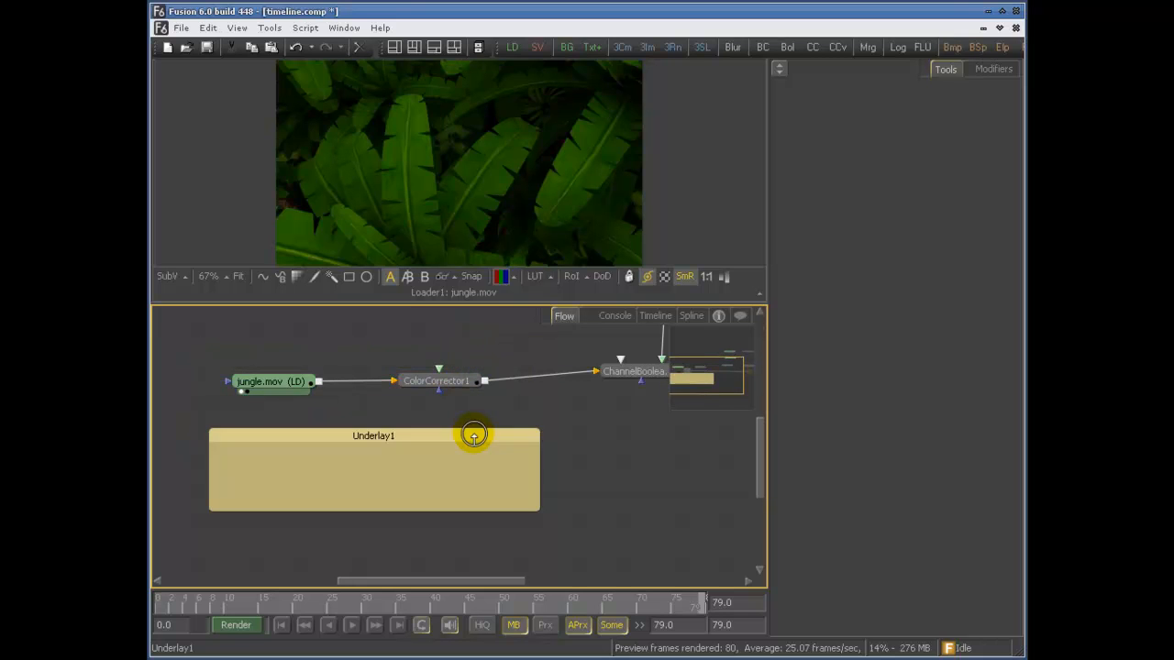
pyautogui.doubleClick(425, 437)
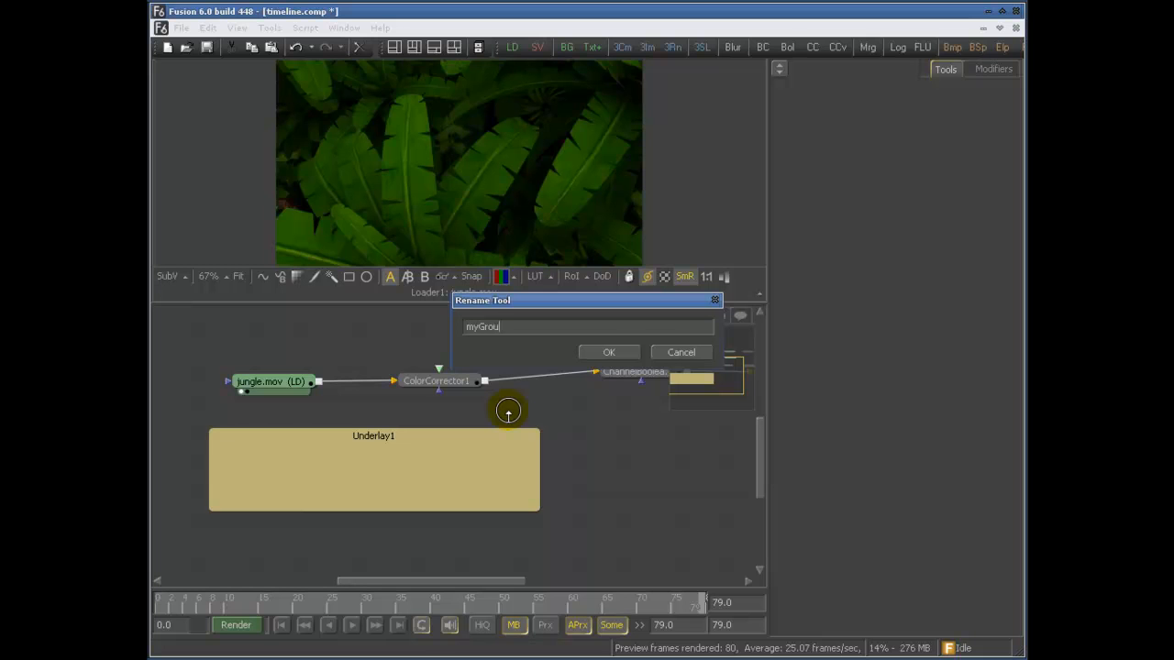
pyautogui.press('Return')
# - Place the myGroup underlay back behind jungle.mov and ColorCorrector1 and shift it around the flow together with both nodes
pyautogui.moveTo(470, 438); pyautogui.dragTo(472, 356)
pyautogui.moveTo(499, 370)
pyautogui.mouseDown()
pyautogui.moveTo(460, 440)
pyautogui.moveTo(519, 345)
pyautogui.moveTo(494, 366)
pyautogui.moveTo(516, 417)
pyautogui.moveTo(496, 356)
pyautogui.mouseUp()
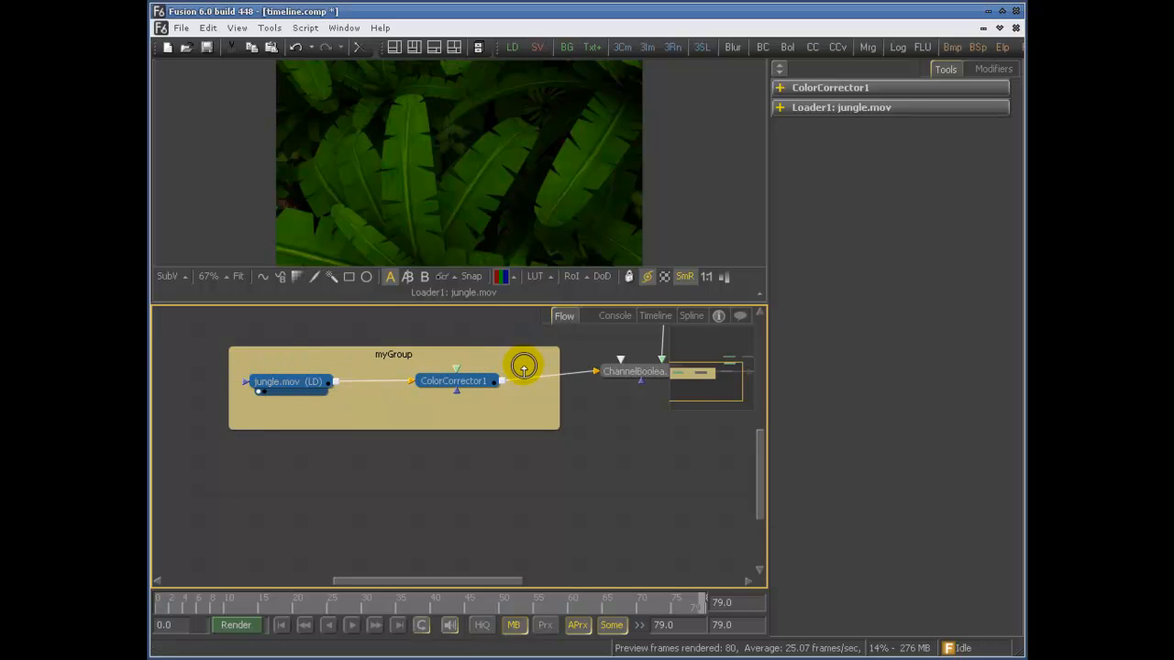
pyautogui.moveTo(493, 358)
pyautogui.mouseDown()
pyautogui.moveTo(516, 331)
pyautogui.moveTo(549, 415)
pyautogui.moveTo(508, 354)
pyautogui.mouseUp()
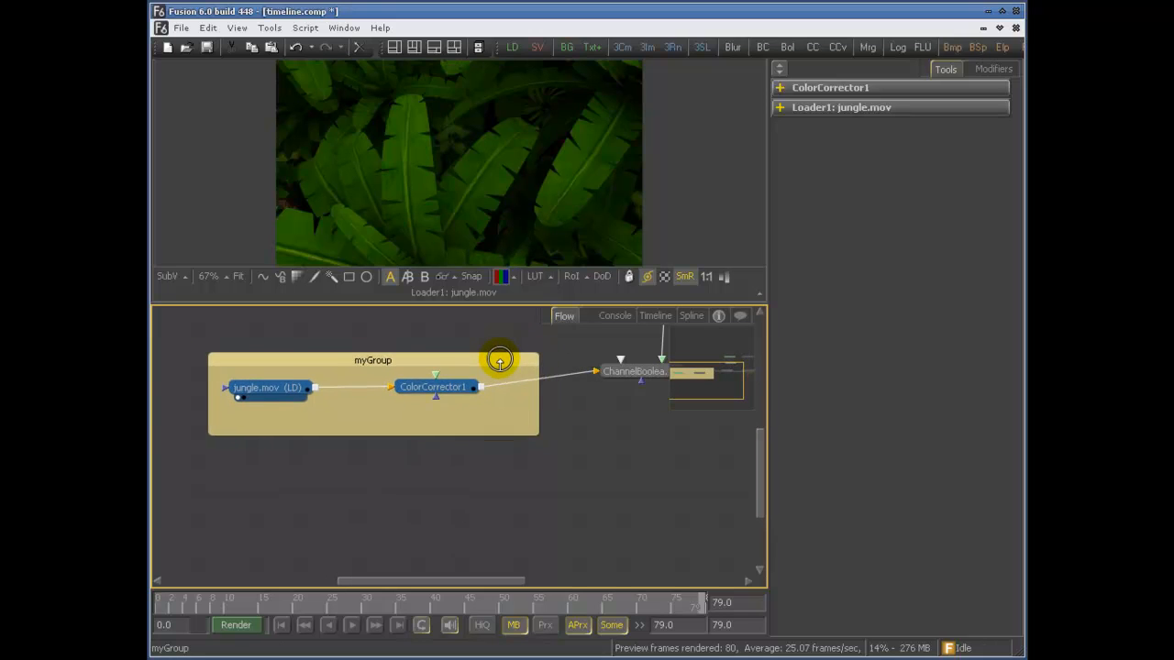
pyautogui.moveTo(569, 443); pyautogui.dragTo(613, 432)
pyautogui.moveTo(493, 346); pyautogui.dragTo(440, 349)
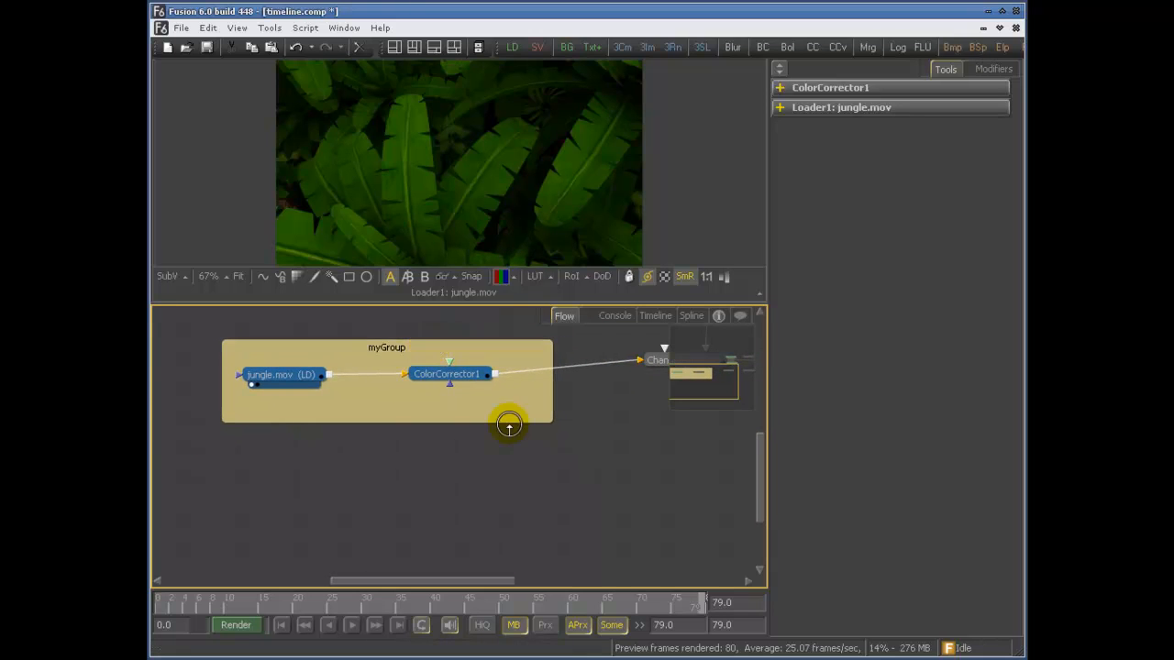
pyautogui.moveTo(667, 401); pyautogui.dragTo(506, 388)
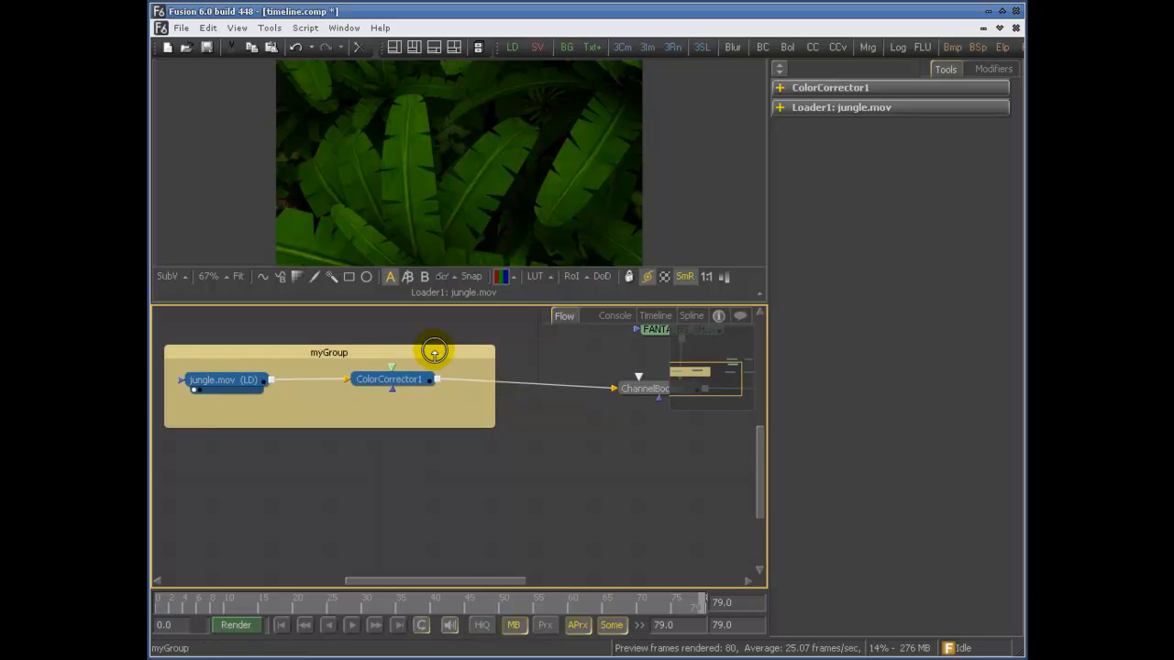
pyautogui.moveTo(435, 351); pyautogui.dragTo(463, 364)
# - Move the myGroup underlay off the two nodes by itself and delete it from the flow
pyautogui.moveTo(385, 432); pyautogui.dragTo(431, 433)
pyautogui.moveTo(524, 438); pyautogui.dragTo(474, 428)
pyautogui.click(473, 336)
pyautogui.moveTo(467, 354); pyautogui.dragTo(413, 487)
pyautogui.press('Delete')
pyautogui.moveTo(459, 397); pyautogui.dragTo(388, 464)
pyautogui.moveTo(341, 433); pyautogui.dragTo(440, 412)
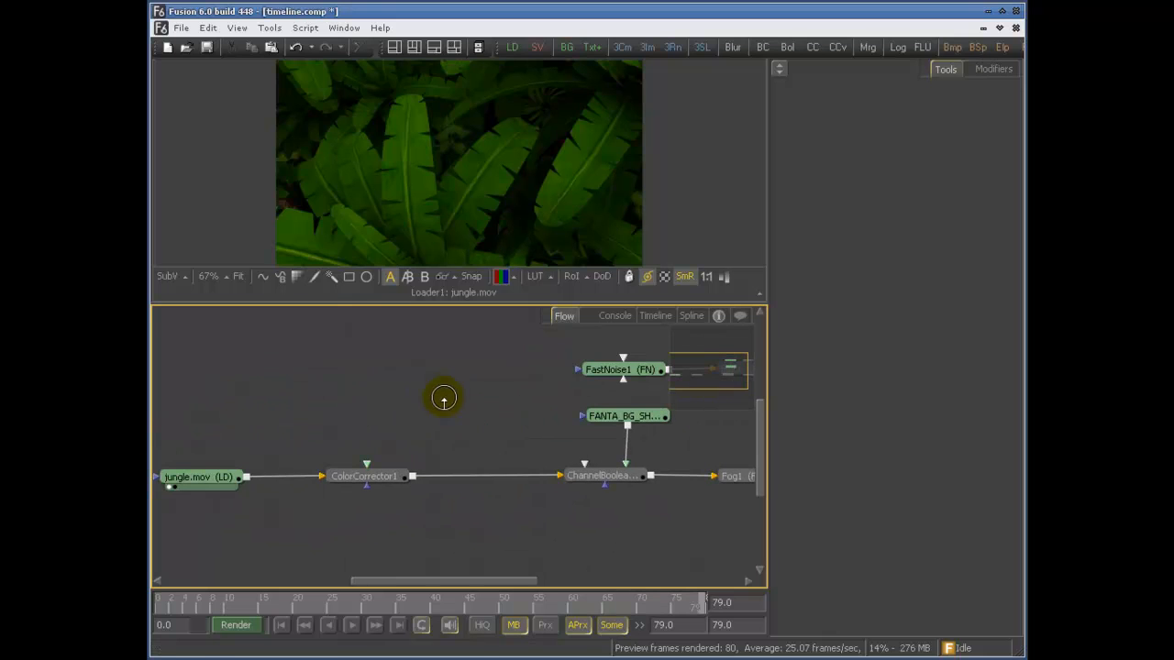
# - Add a Note to the flow and place it directly beneath the jungle.mov node
pyautogui.click(270, 28)
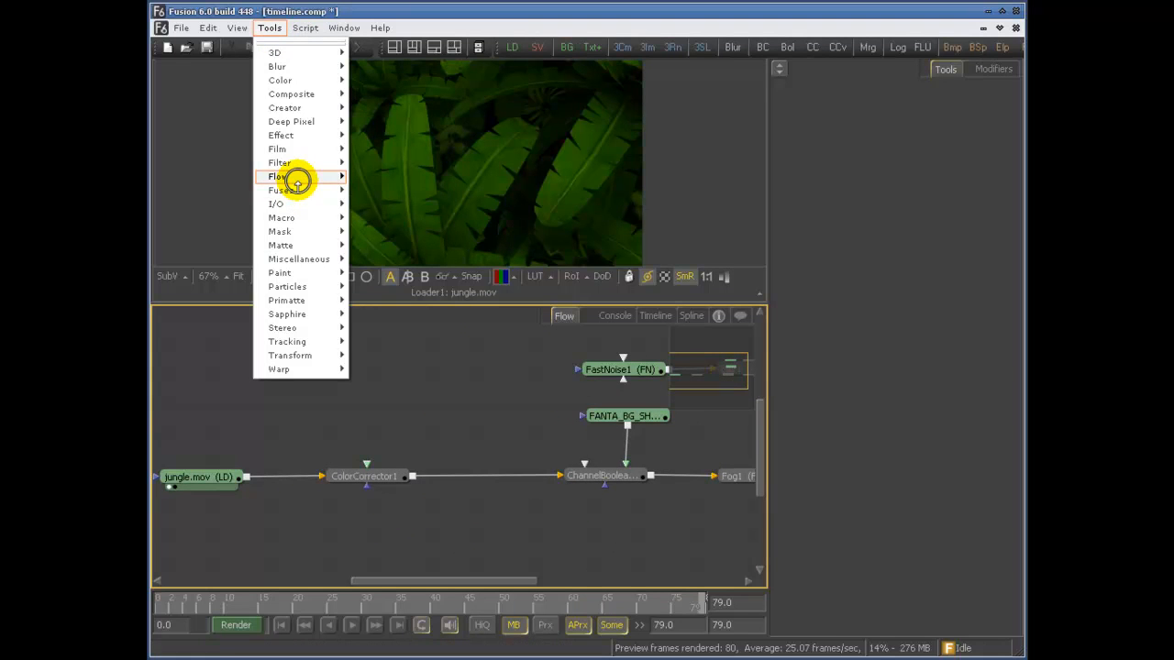
pyautogui.moveTo(303, 176)
pyautogui.click(373, 186)
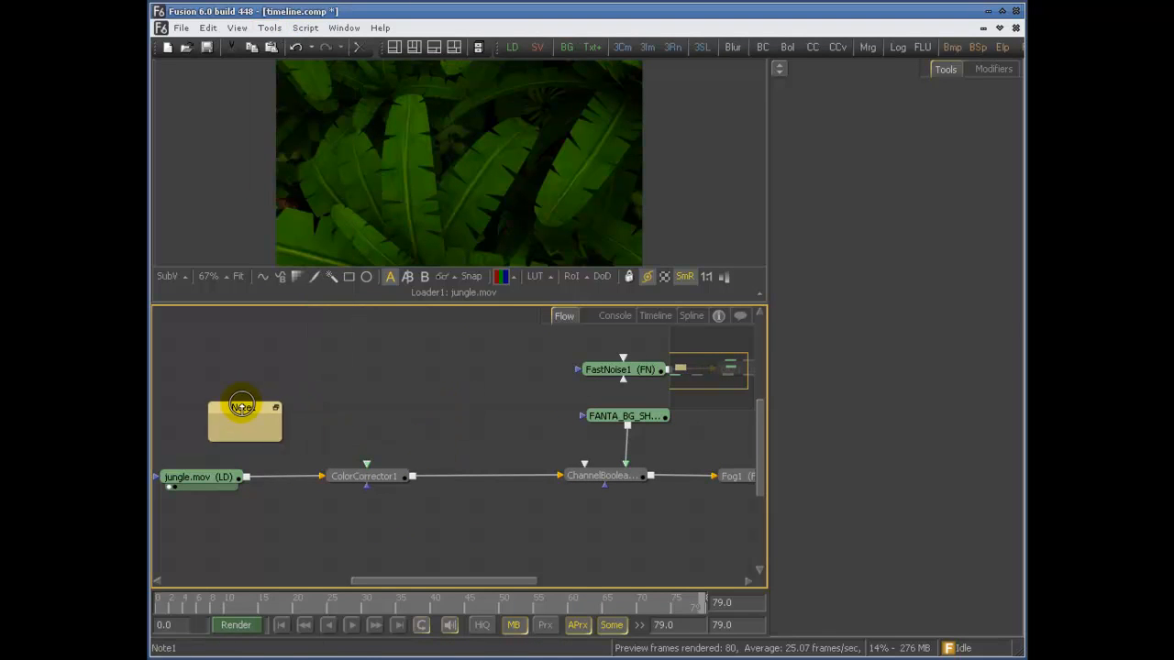
pyautogui.moveTo(200, 406); pyautogui.dragTo(463, 484)
pyautogui.moveTo(513, 413); pyautogui.dragTo(511, 328)
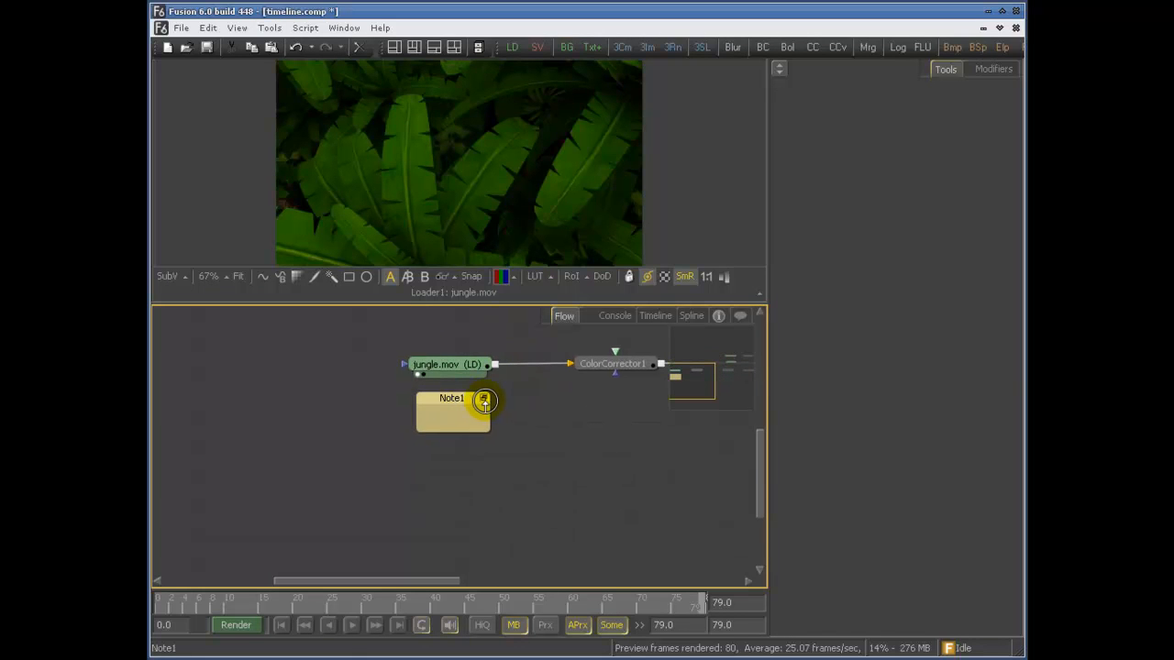
# - Expand Note1, enter the text "Pls have a look..." and collapse the note again
pyautogui.click(484, 401)
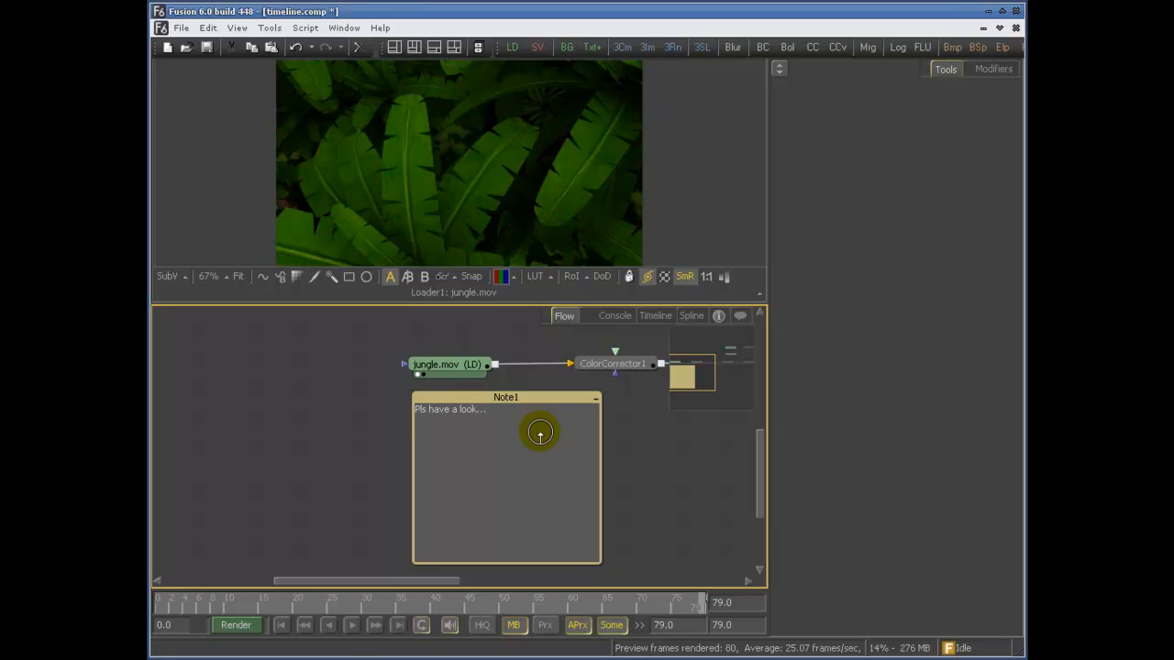
pyautogui.click(597, 401)
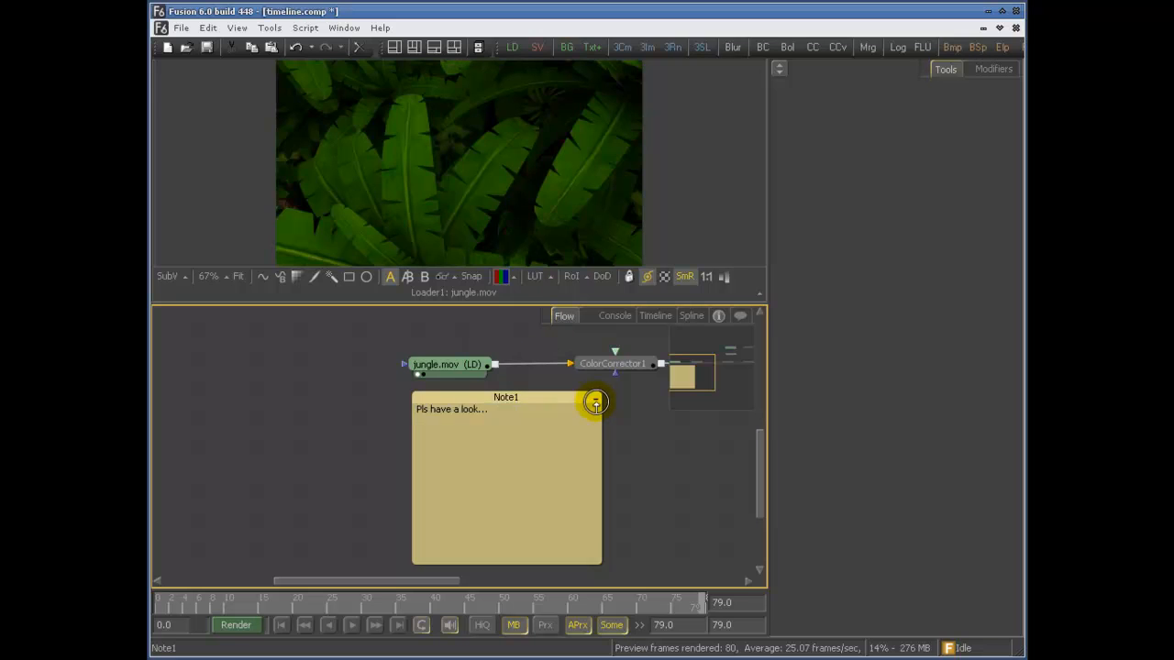
pyautogui.click(597, 401)
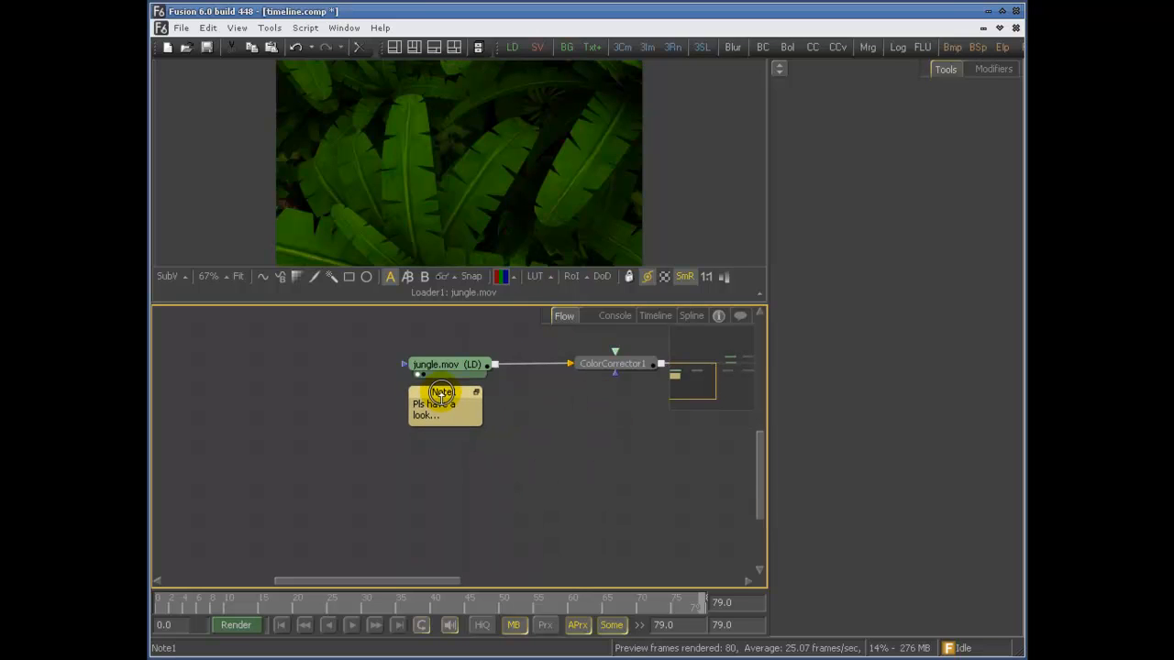
# - Reopen Note1, add the line "Done" below the existing text, and collapse the note
pyautogui.click(506, 407)
pyautogui.moveTo(504, 375); pyautogui.dragTo(440, 341)
pyautogui.click(410, 450)
pyautogui.moveTo(603, 464); pyautogui.dragTo(542, 403)
pyautogui.click(361, 425)
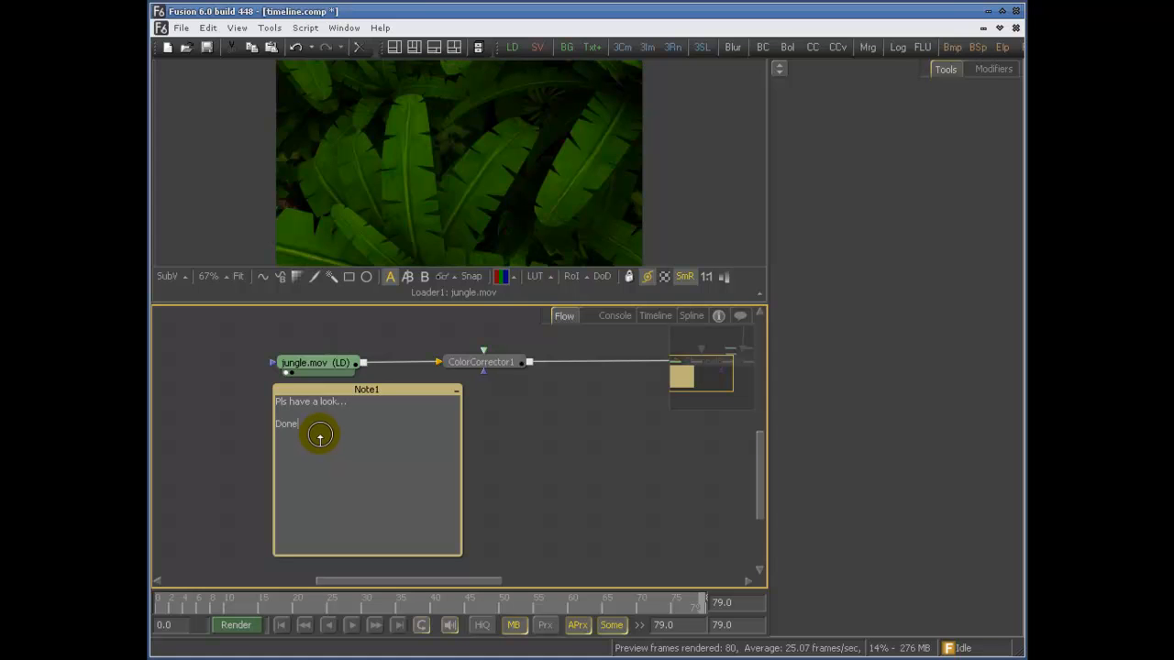
pyautogui.click(480, 487)
pyautogui.click(456, 390)
# - Select jungle.mov, Note1 and ColorCorrector1 and move them together closer to the ChannelBooleans node
pyautogui.moveTo(451, 460); pyautogui.dragTo(469, 516)
pyautogui.moveTo(553, 495); pyautogui.dragTo(461, 523)
pyautogui.moveTo(561, 476); pyautogui.dragTo(450, 504)
pyautogui.moveTo(343, 492); pyautogui.dragTo(301, 412)
pyautogui.moveTo(226, 379); pyautogui.dragTo(661, 528)
pyautogui.moveTo(537, 431); pyautogui.dragTo(612, 430)
pyautogui.moveTo(680, 457); pyautogui.dragTo(496, 493)
pyautogui.moveTo(608, 510); pyautogui.dragTo(569, 507)
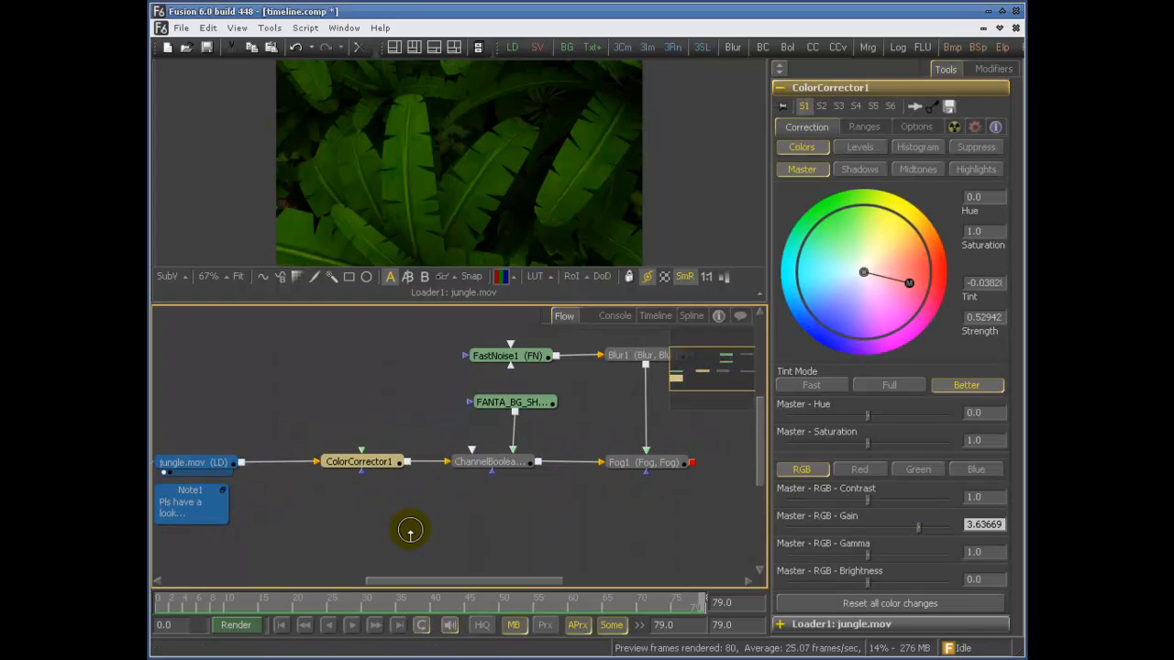
pyautogui.moveTo(478, 503); pyautogui.dragTo(455, 517)
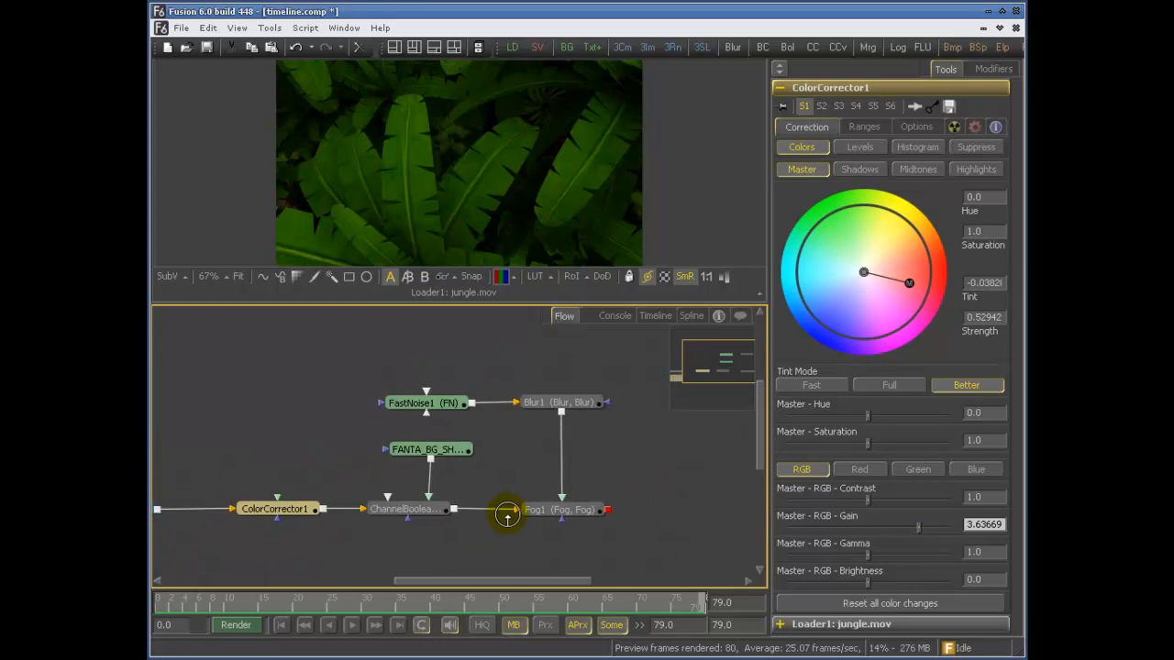